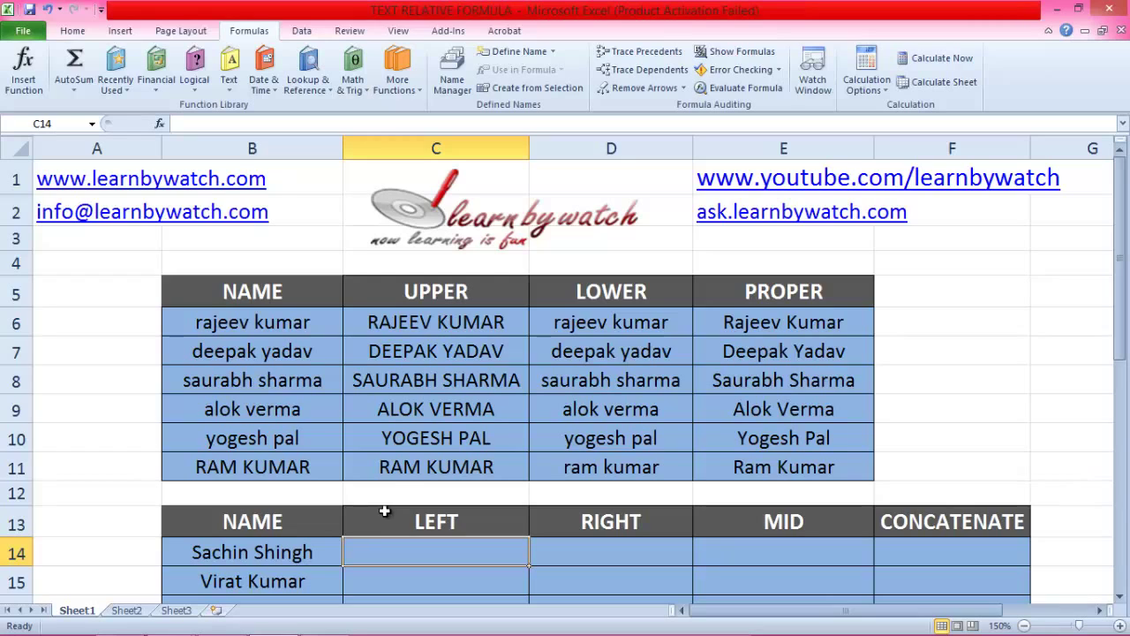
# Step: Point out the PROPER, LEFT, RIGHT, MID and CONCATENATE column headers
pyautogui.click(738, 303)
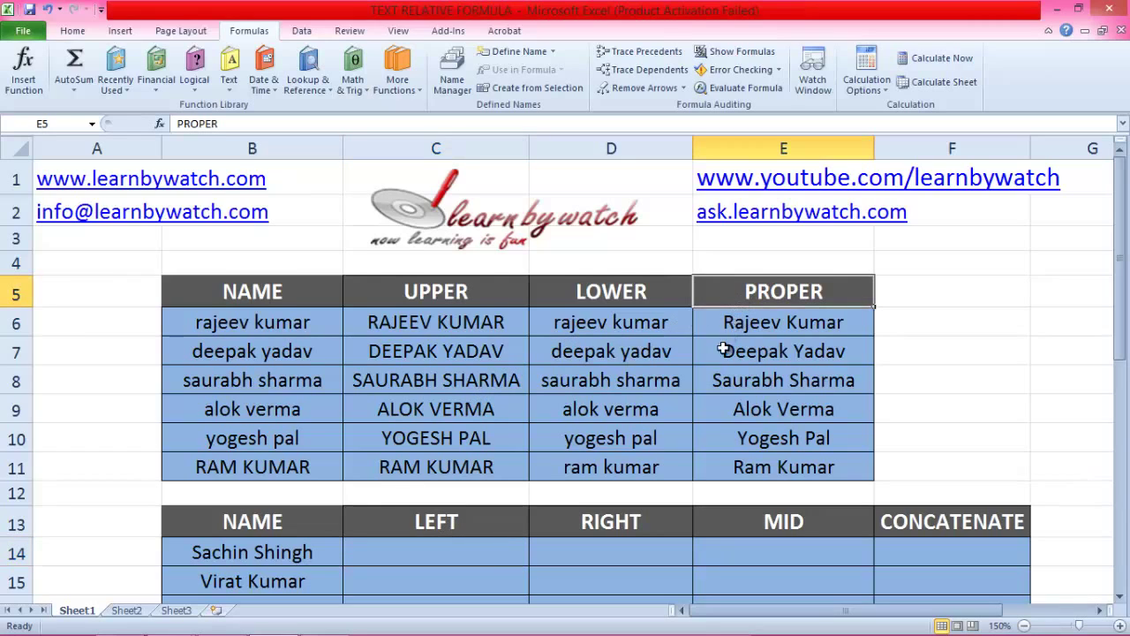
pyautogui.scroll(-1, 722, 353)
pyautogui.scroll(-1, 721, 353)
pyautogui.click(446, 345)
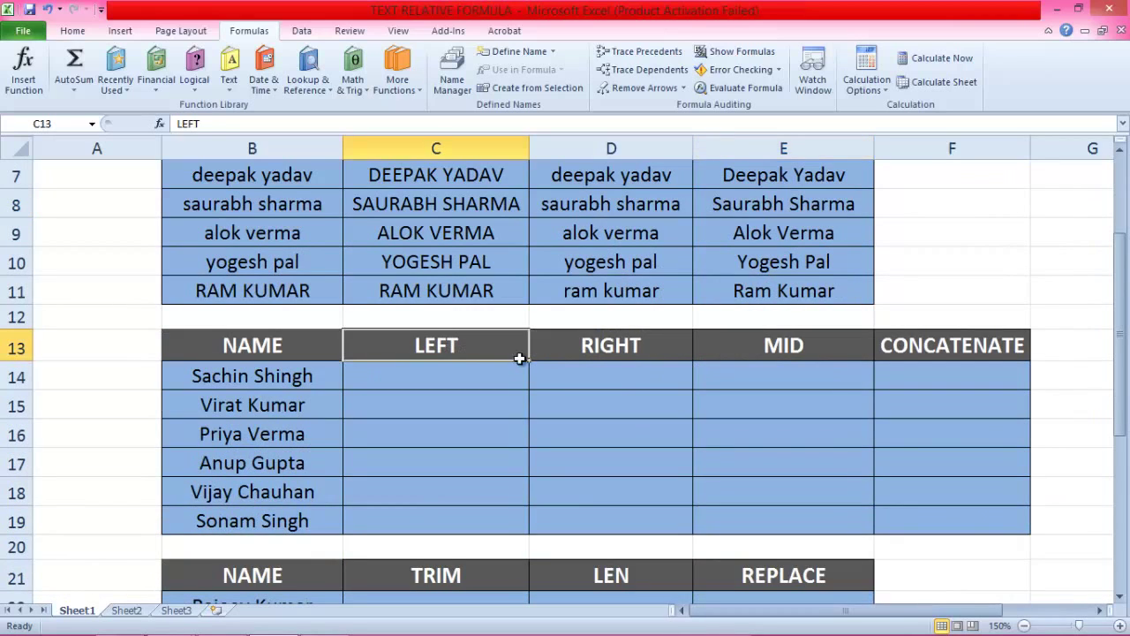
pyautogui.click(591, 353)
pyautogui.click(779, 351)
pyautogui.click(930, 352)
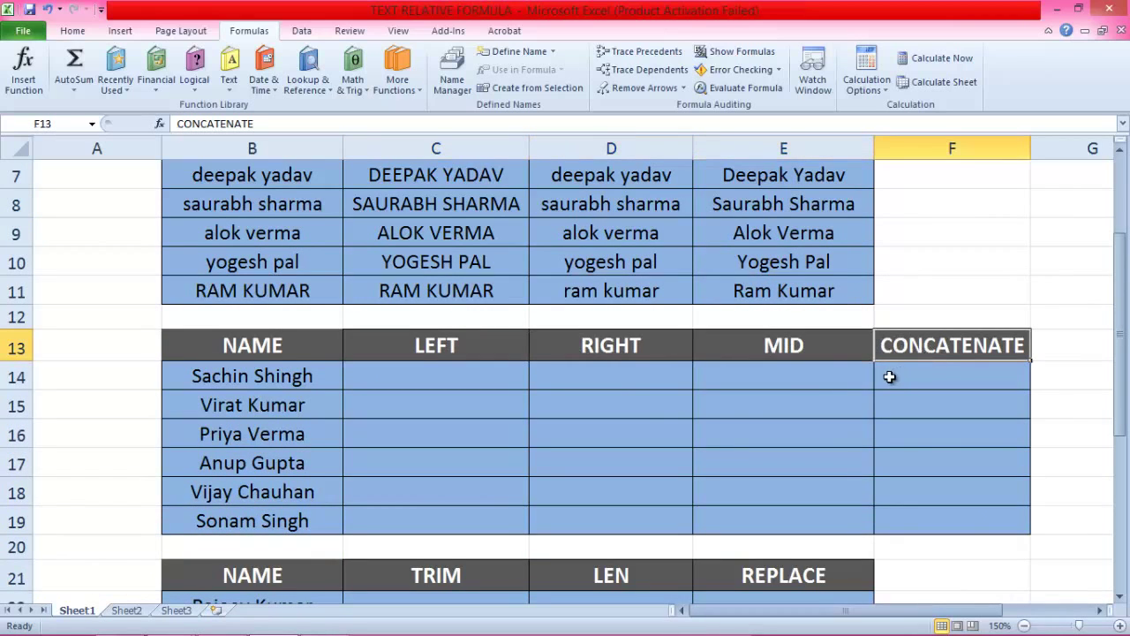
pyautogui.scroll(1, 495, 442)
# Step: Enter =LEFT(B14,6) in C14 to return the first six characters of the first name
pyautogui.click(430, 457)
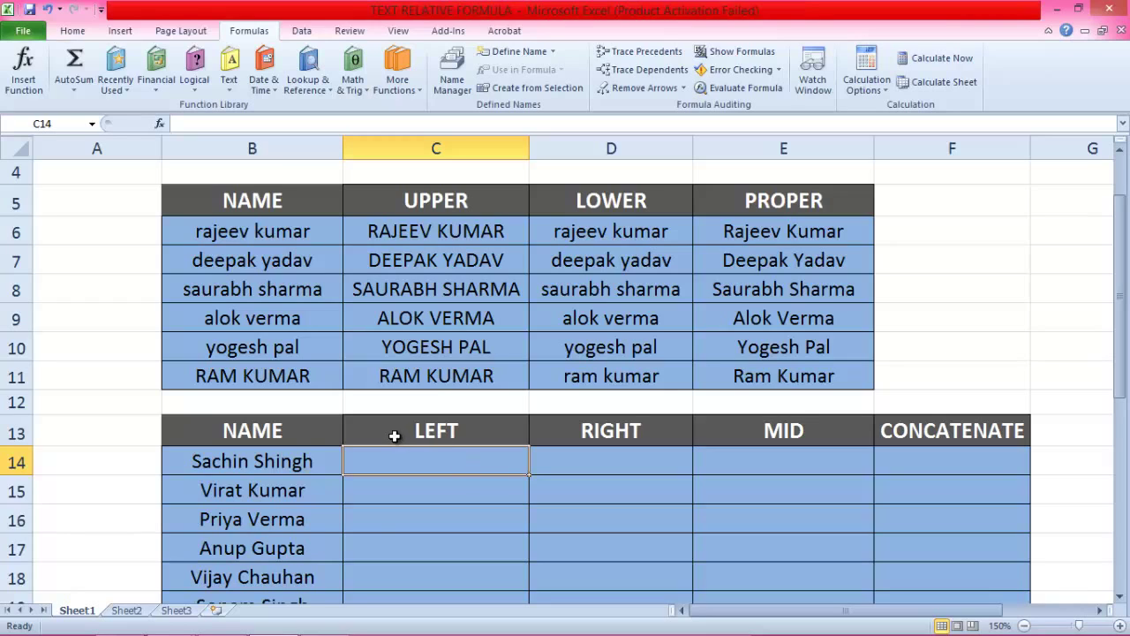
pyautogui.click(216, 466)
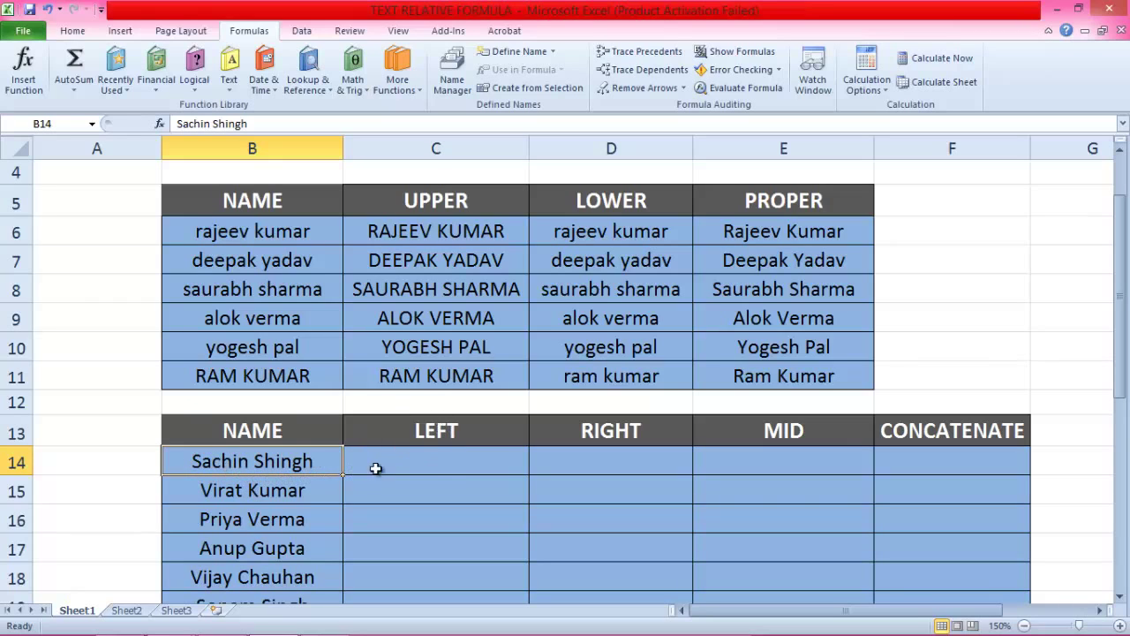
pyautogui.click(434, 462)
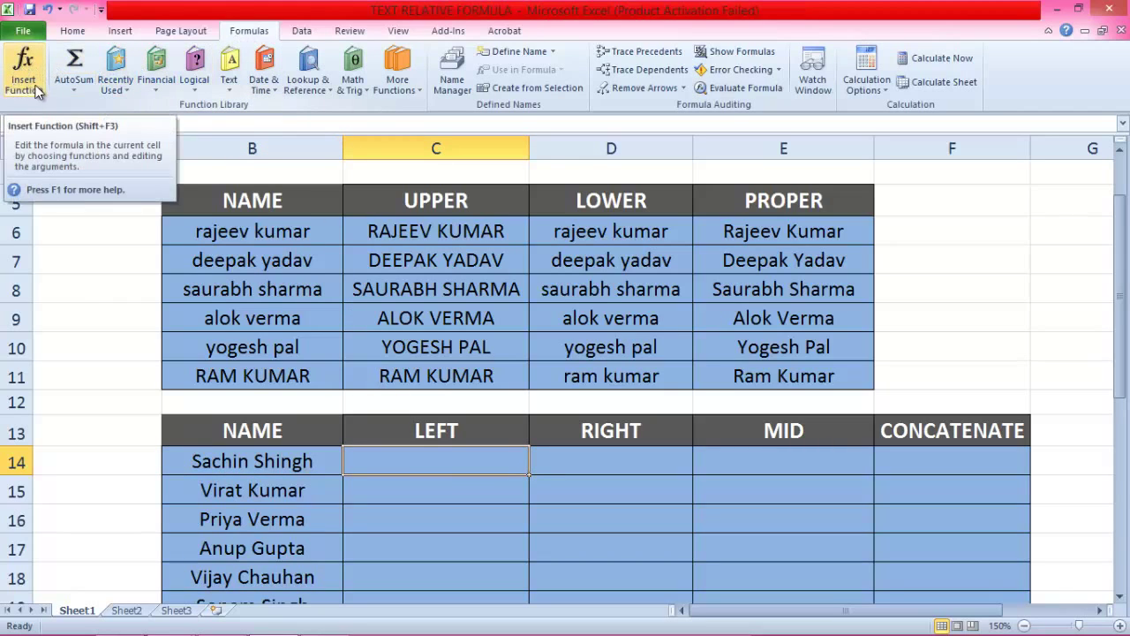
pyautogui.scroll(3, 89, 88)
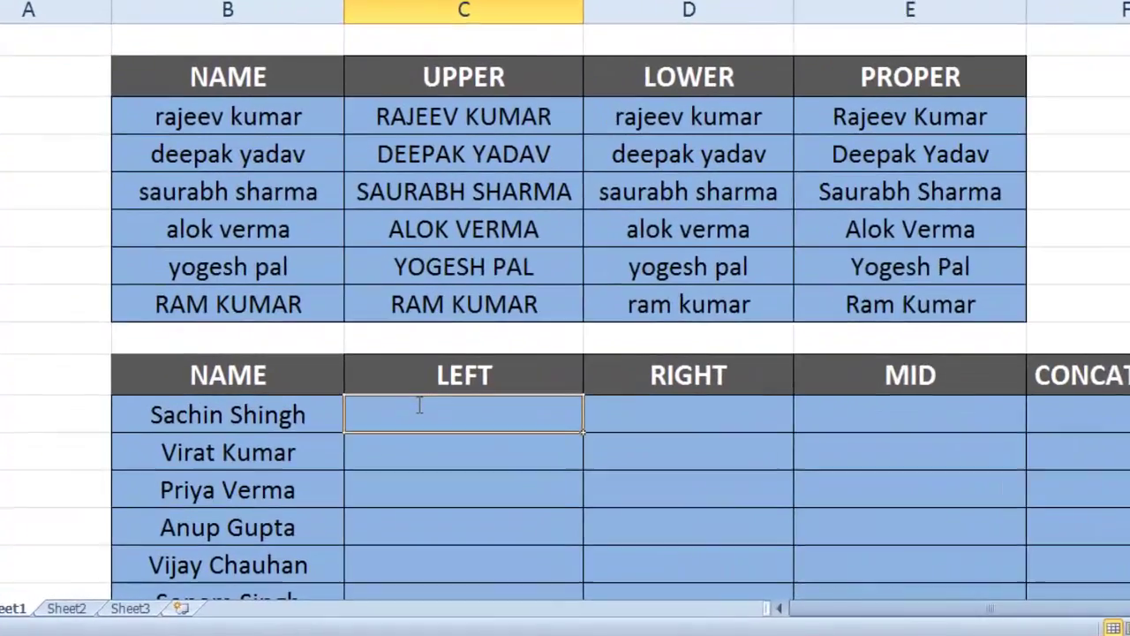
pyautogui.write('=')
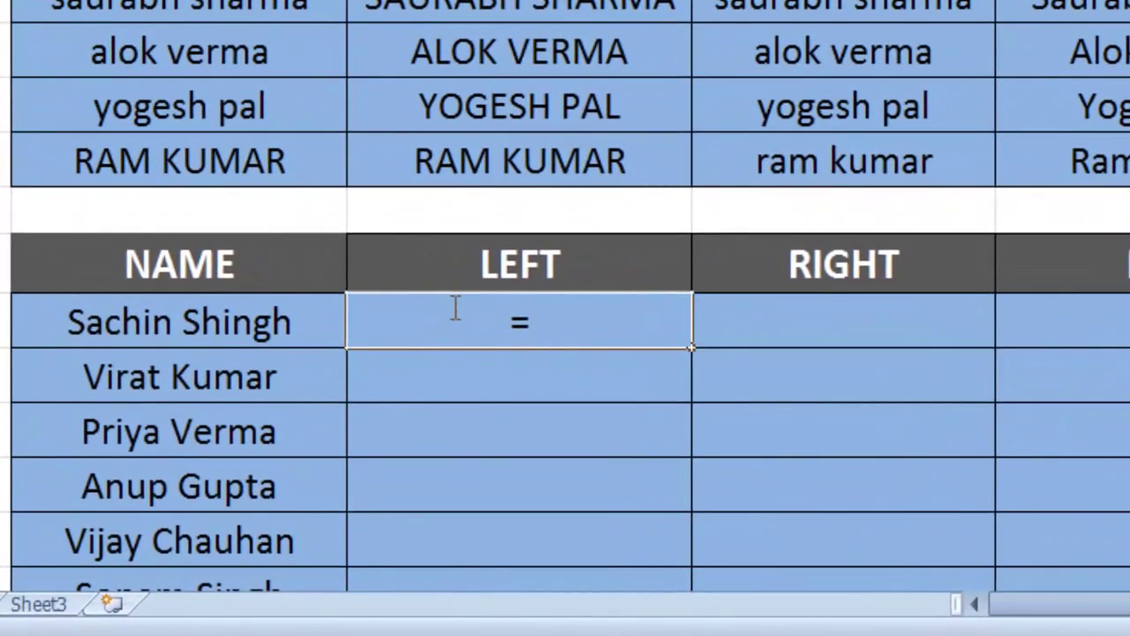
pyautogui.write('LEFT')
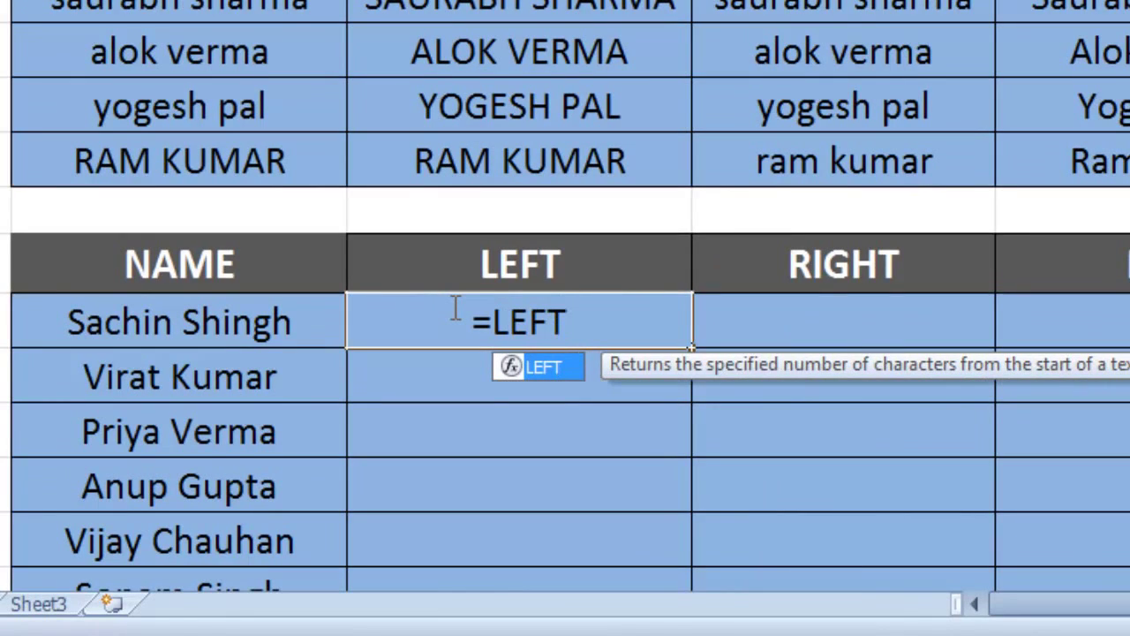
pyautogui.write('(')
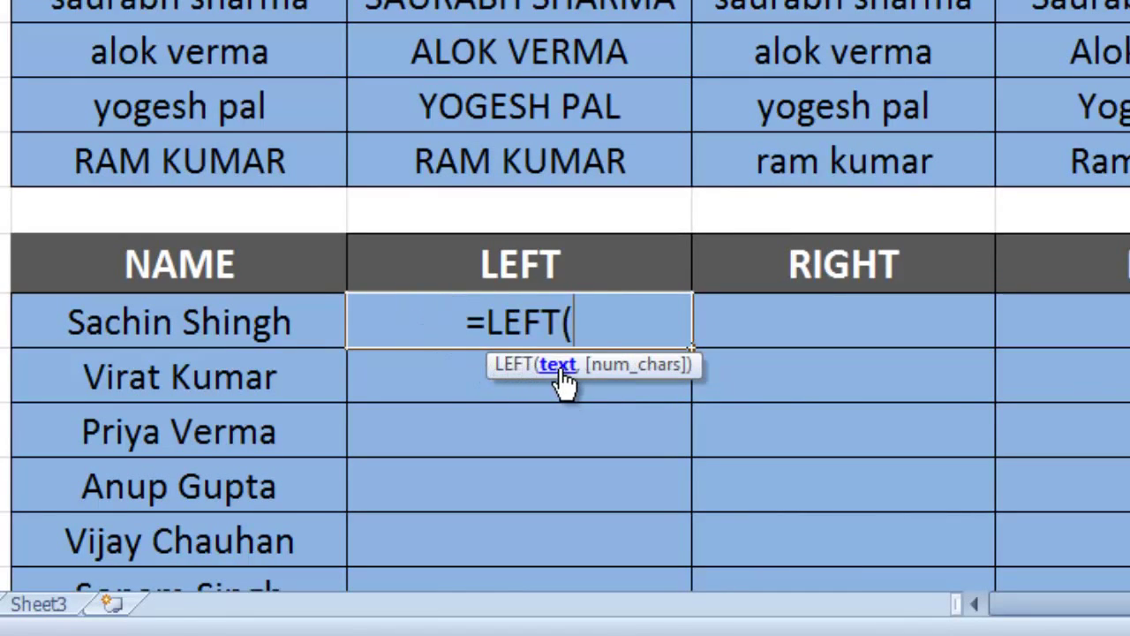
pyautogui.click(146, 311)
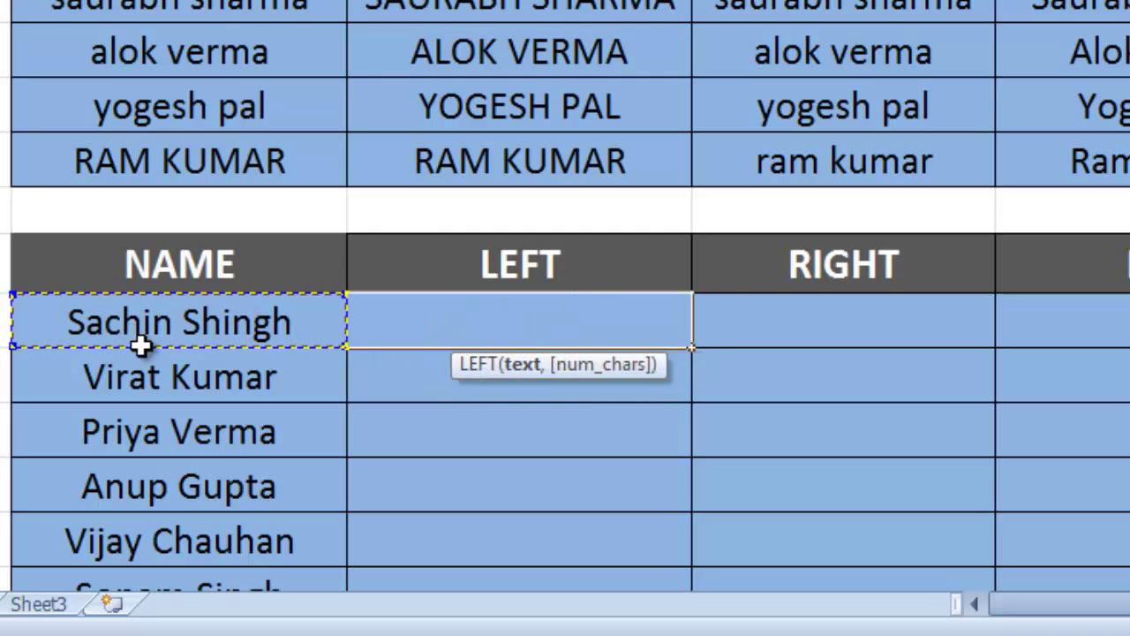
pyautogui.write(',')
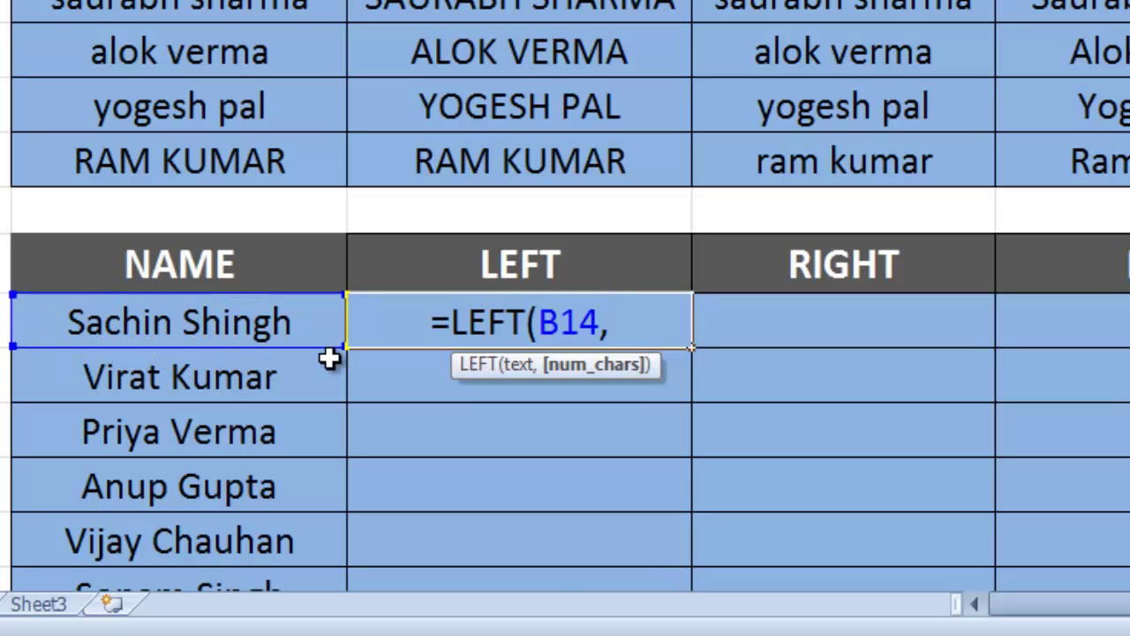
pyautogui.write('6')
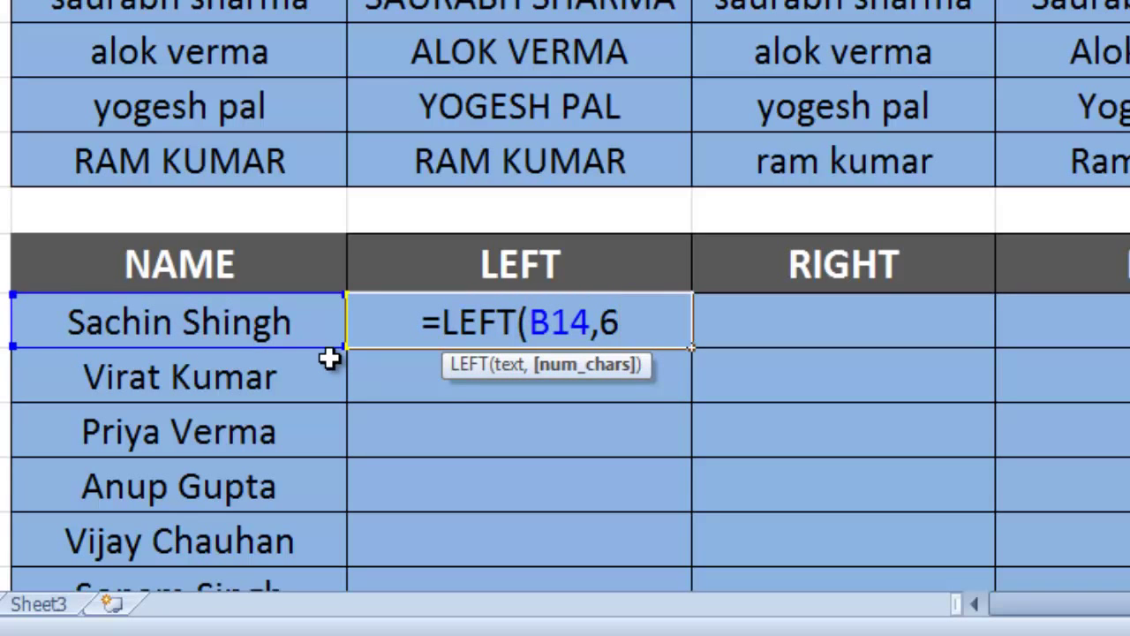
pyautogui.write(')')
pyautogui.press('Return')
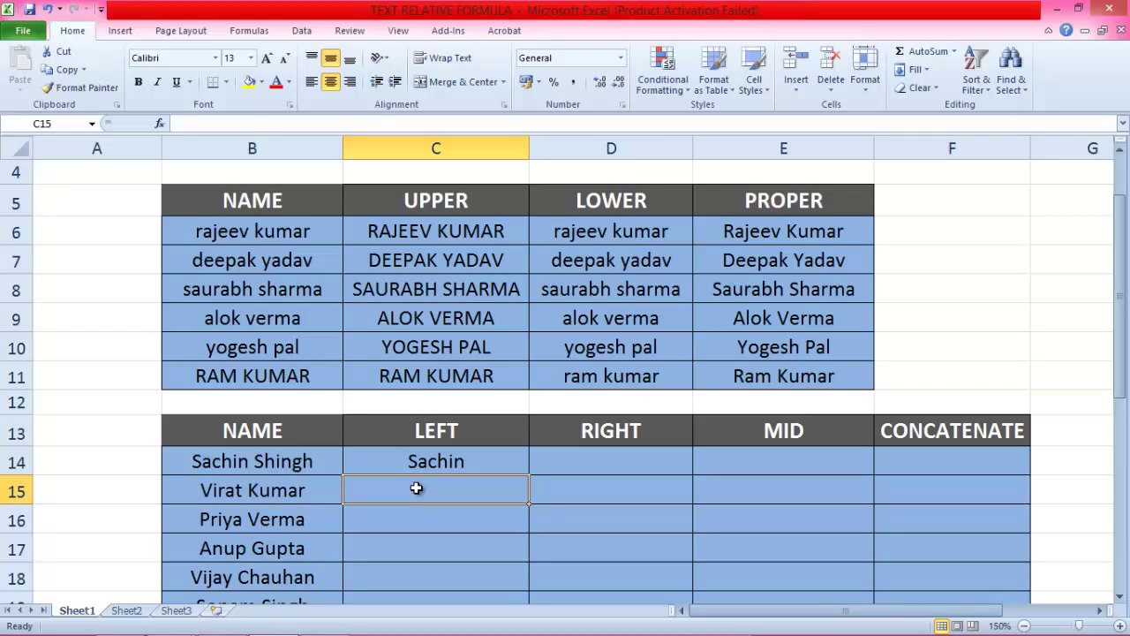
# Step: Insert =LEFT(B15,5) in C15 via Insert Function and fill it down to C18
pyautogui.click(248, 31)
pyautogui.click(24, 71)
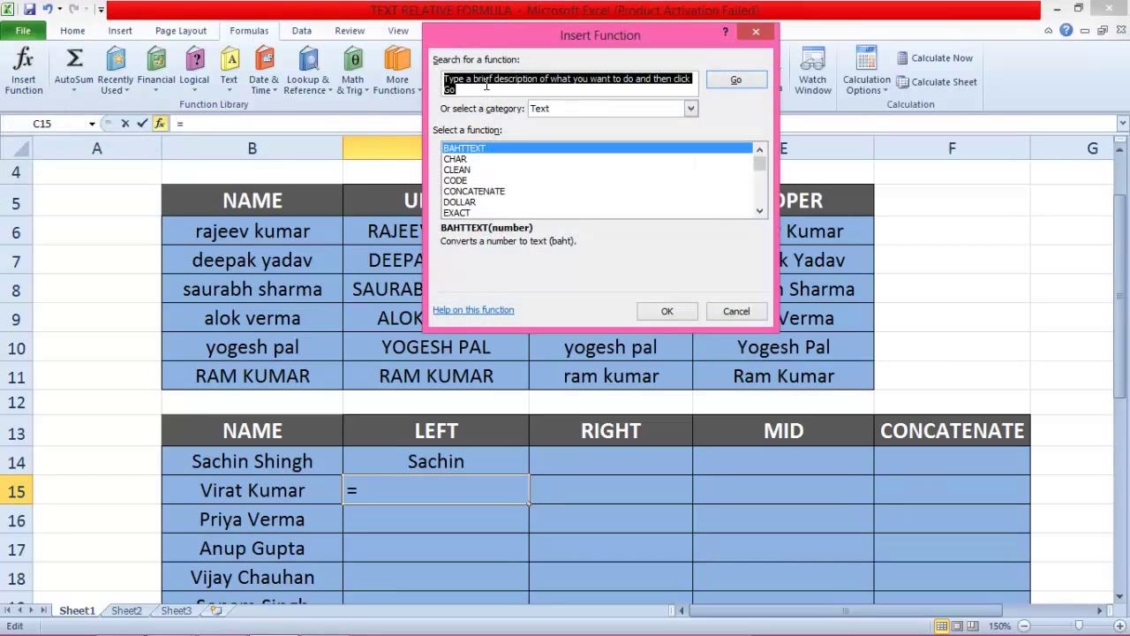
pyautogui.write('LEFT')
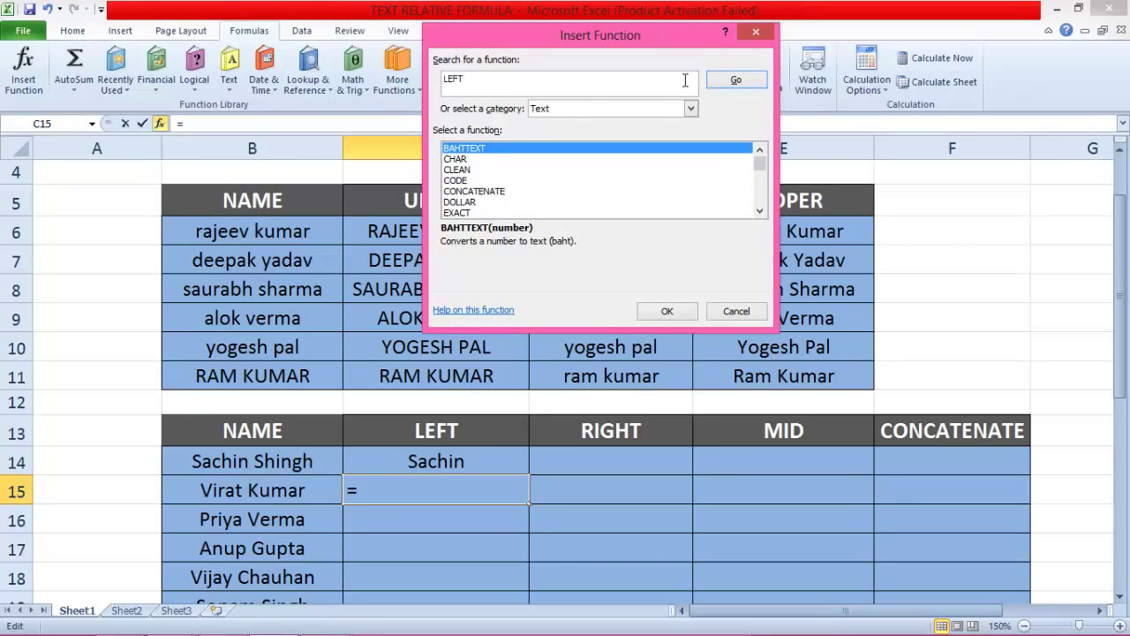
pyautogui.click(734, 83)
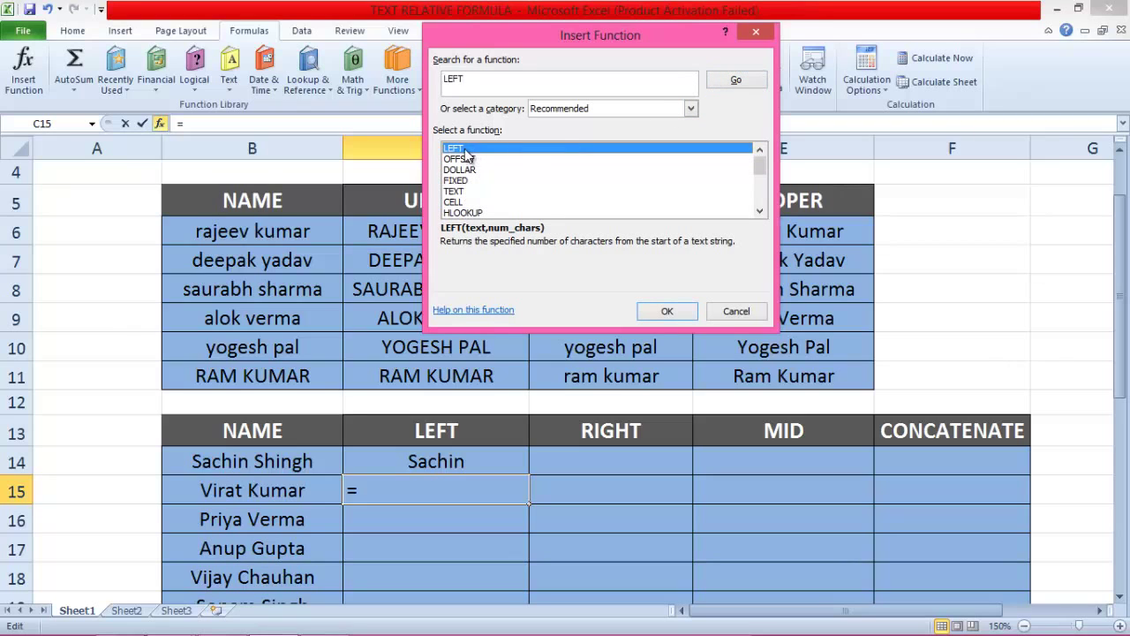
pyautogui.click(664, 311)
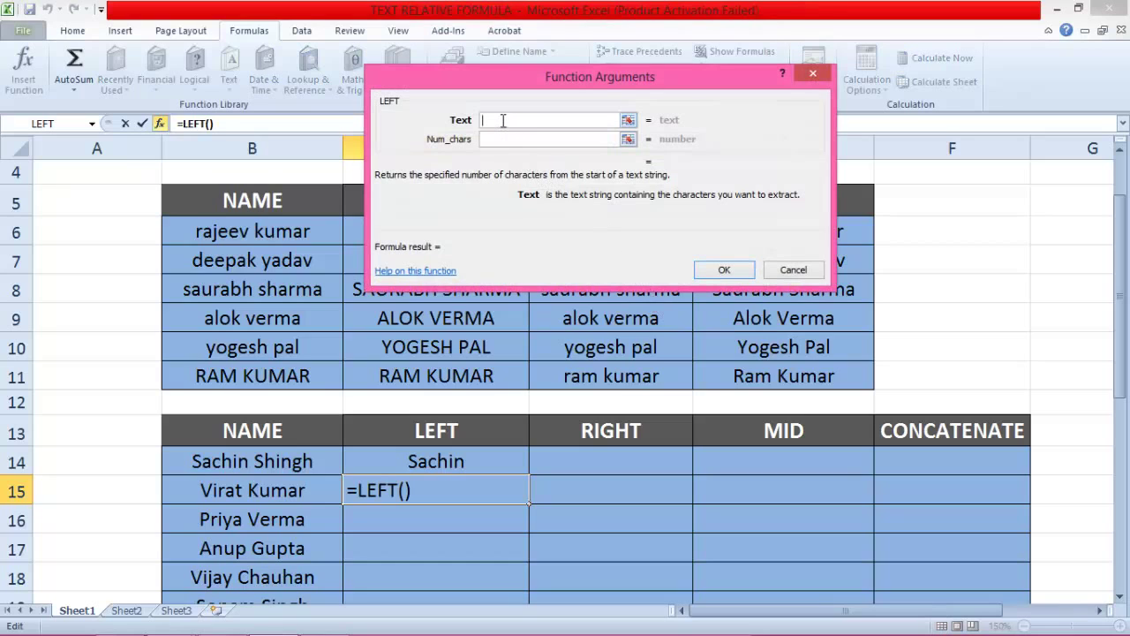
pyautogui.click(224, 490)
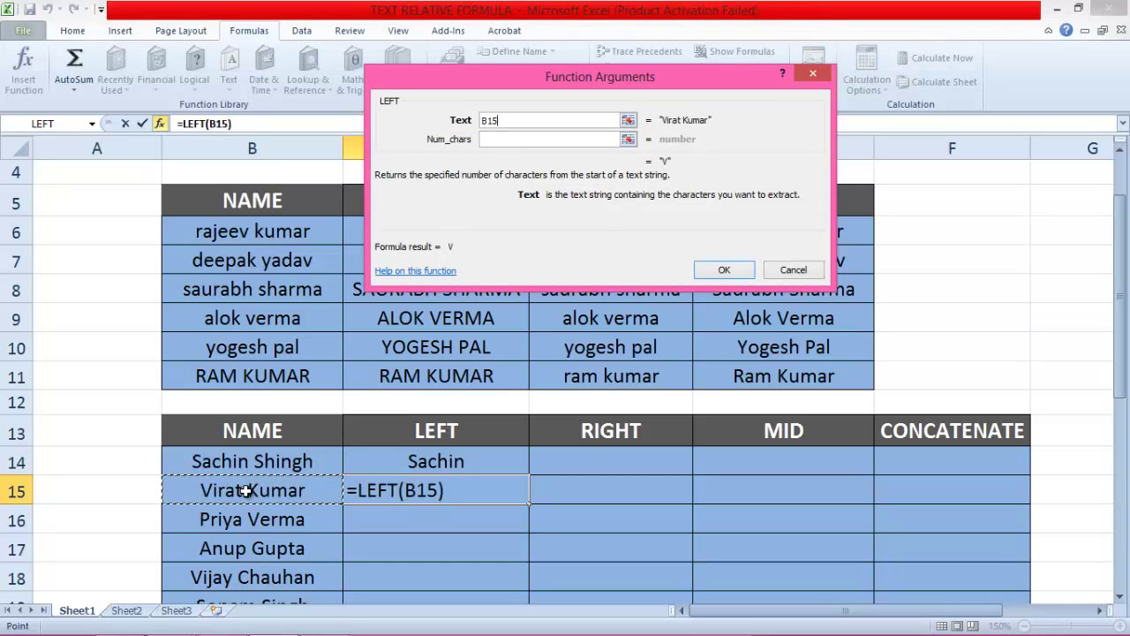
pyautogui.click(486, 138)
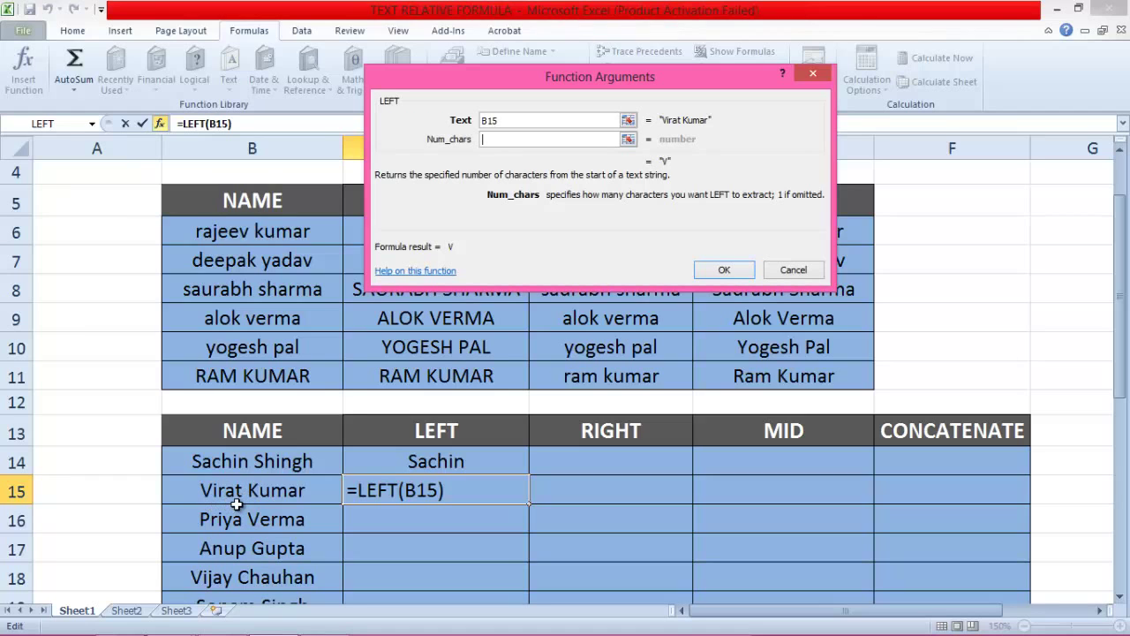
pyautogui.write('5')
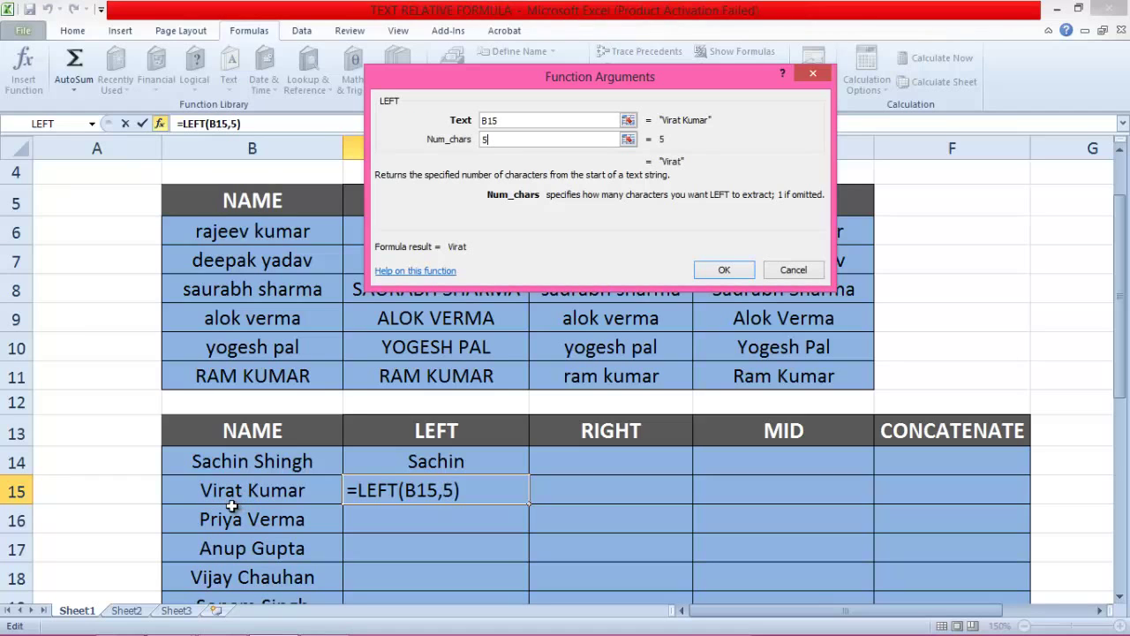
pyautogui.click(725, 269)
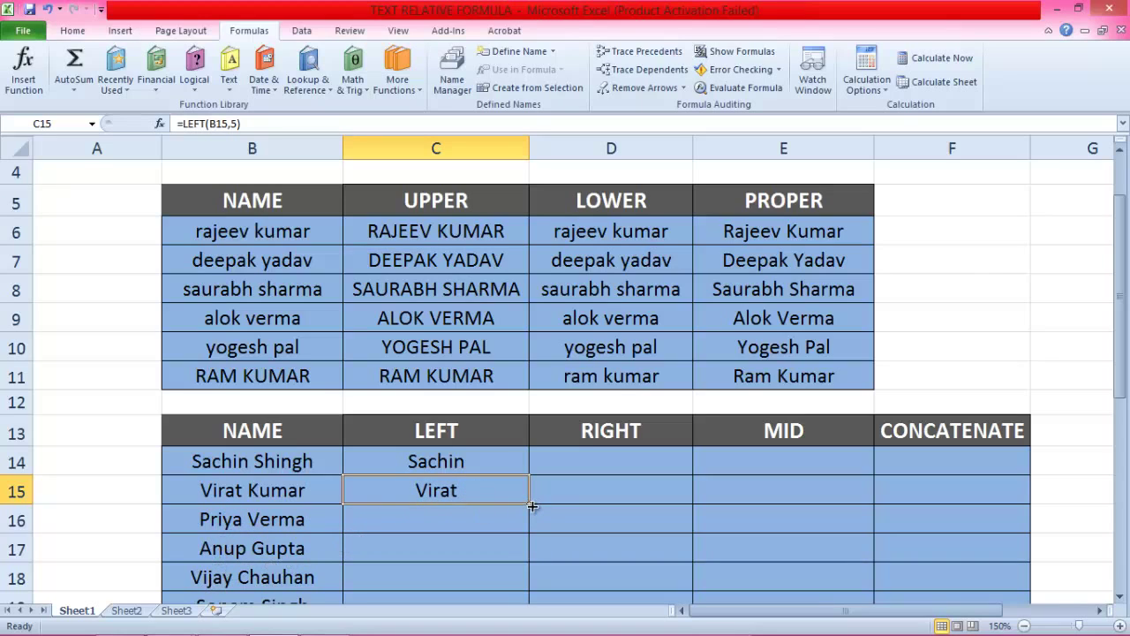
pyautogui.moveTo(532, 505); pyautogui.dragTo(523, 584)
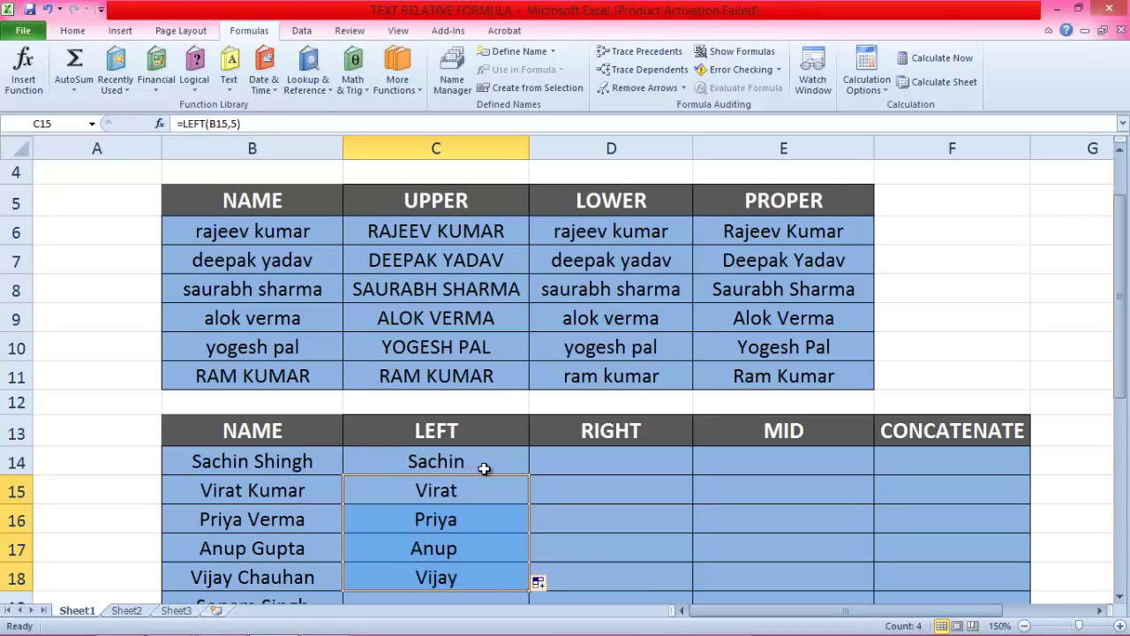
# Step: Enter =RIGHT(B14,6) in D14 to return the last six characters as the surname
pyautogui.click(574, 453)
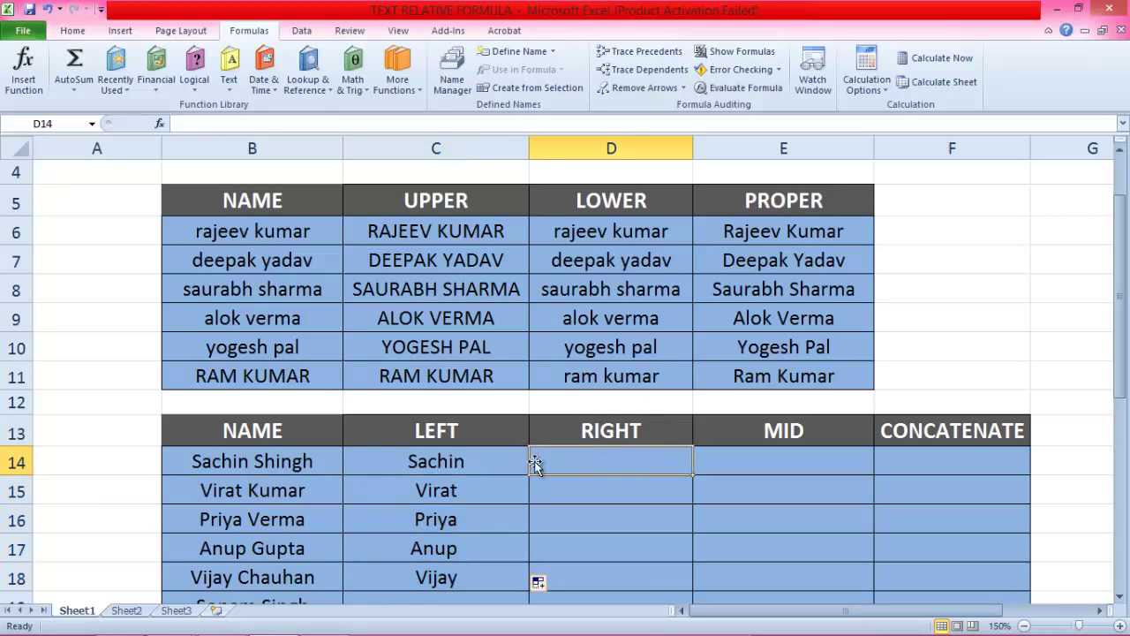
pyautogui.click(256, 462)
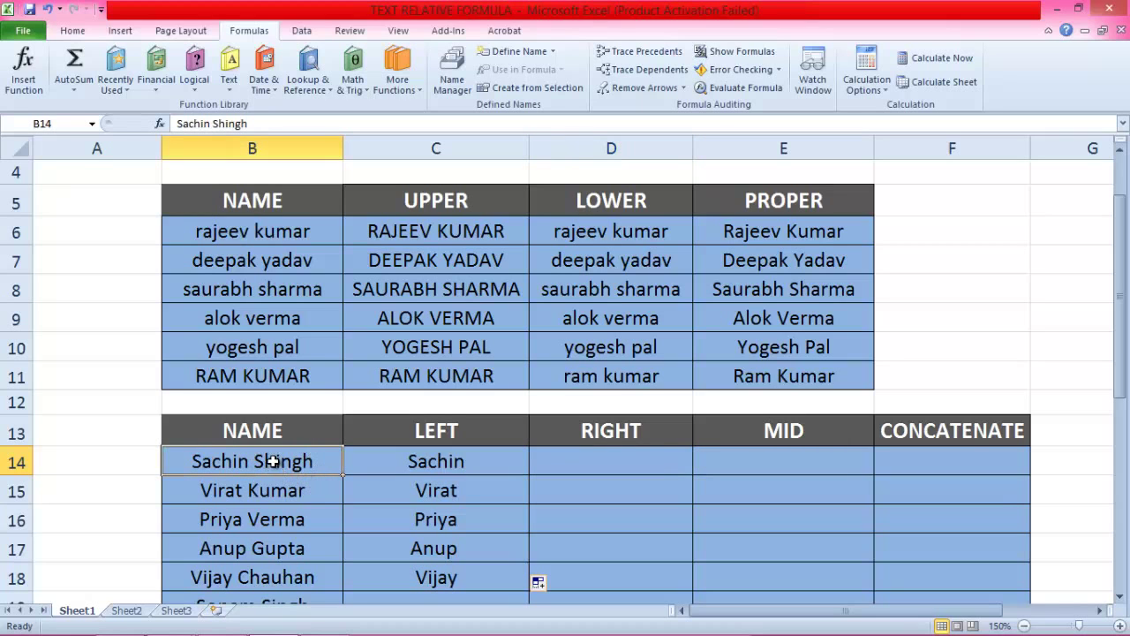
pyautogui.click(578, 466)
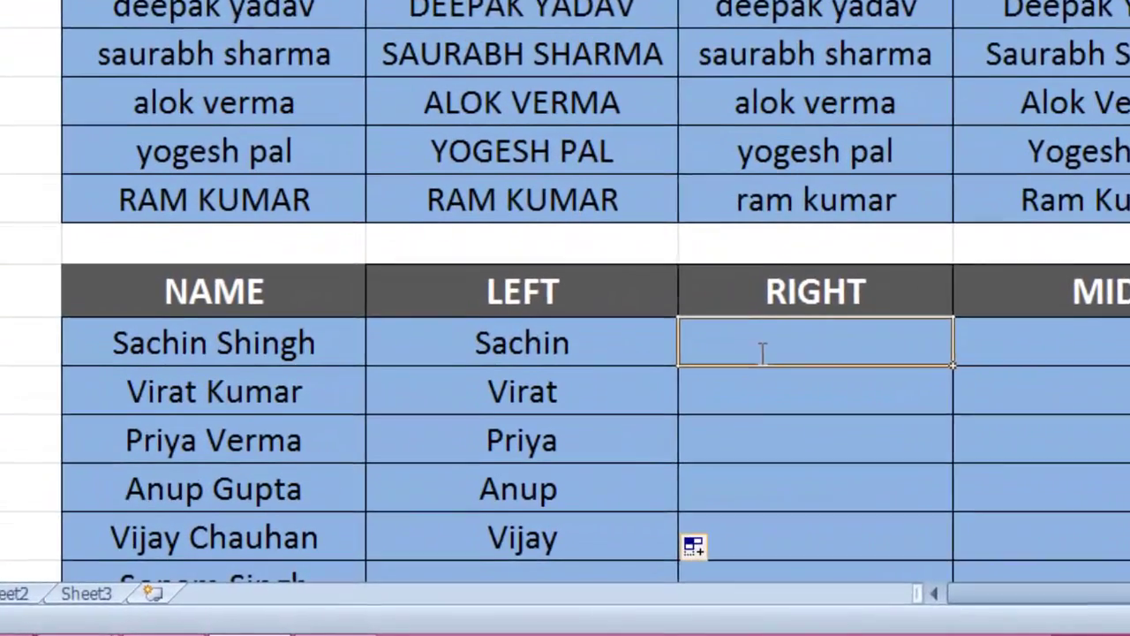
pyautogui.write('=')
pyautogui.write('RIGHT')
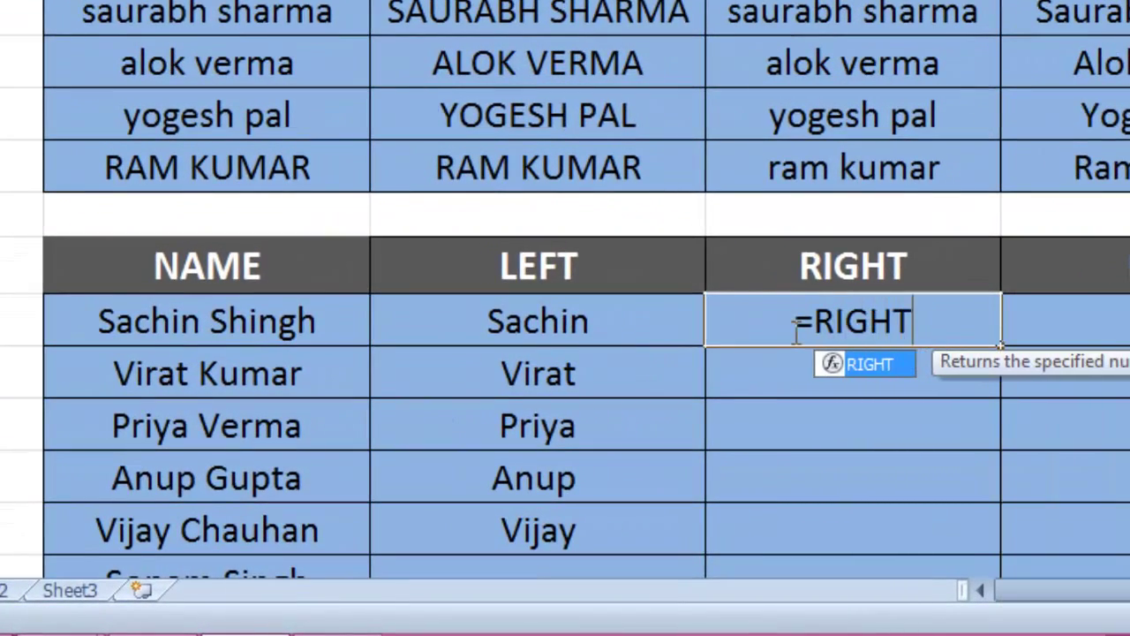
pyautogui.write('(')
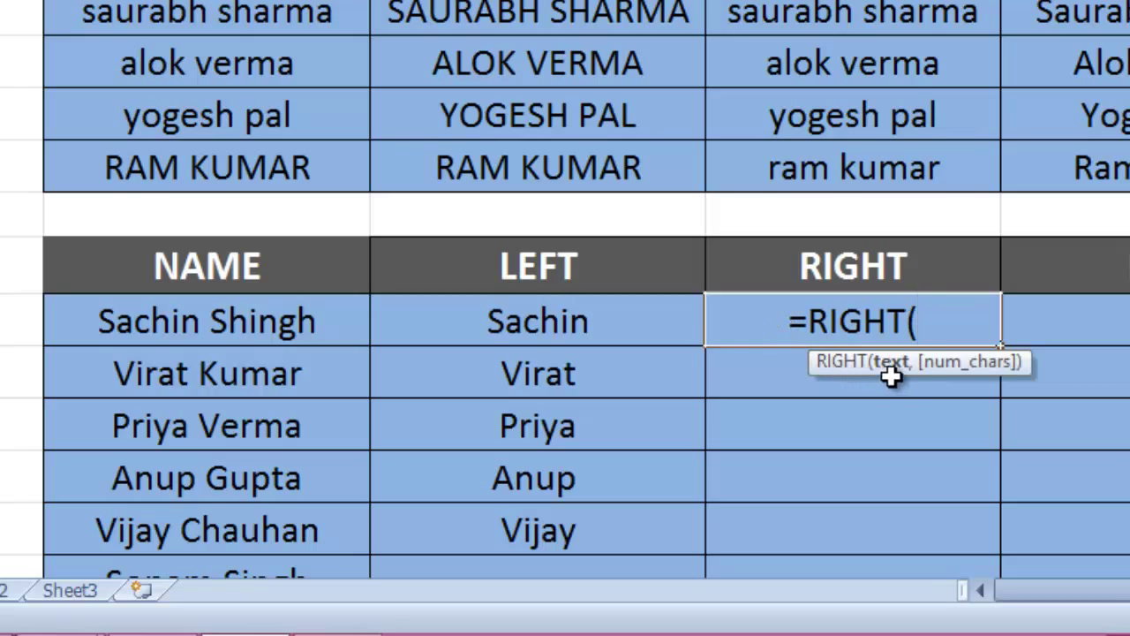
pyautogui.click(254, 328)
pyautogui.write(',')
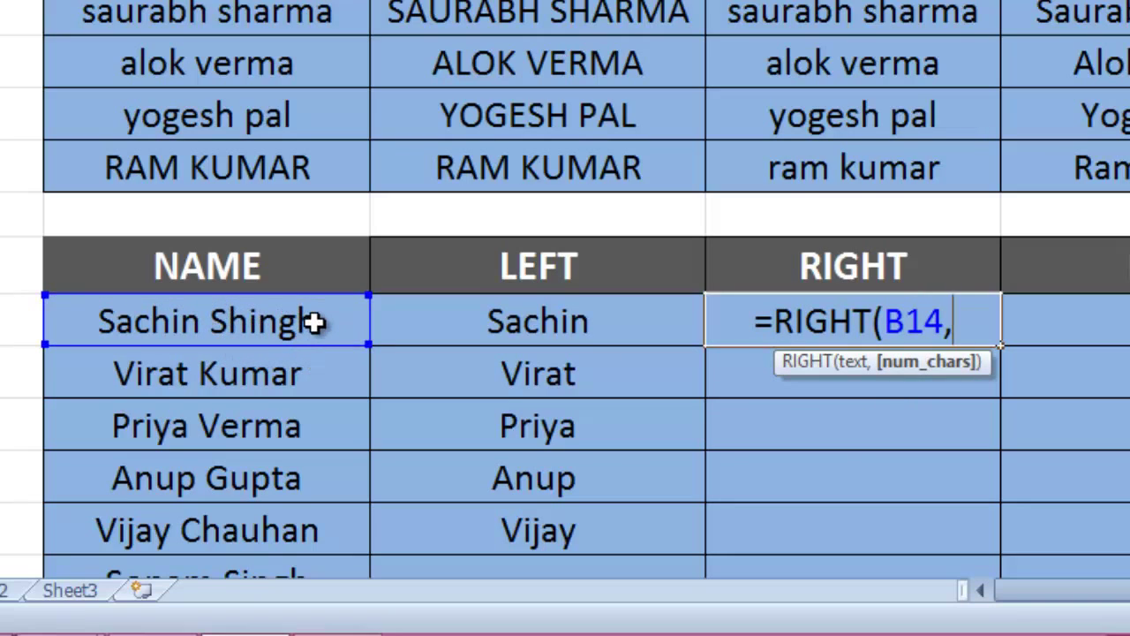
pyautogui.write('6)')
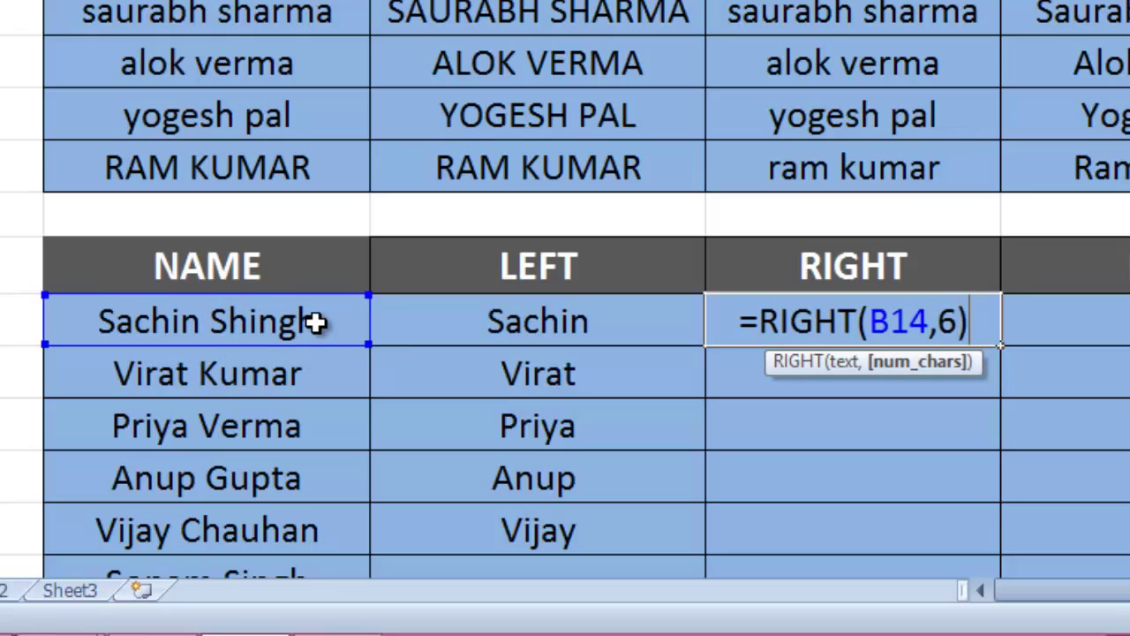
pyautogui.press('Return')
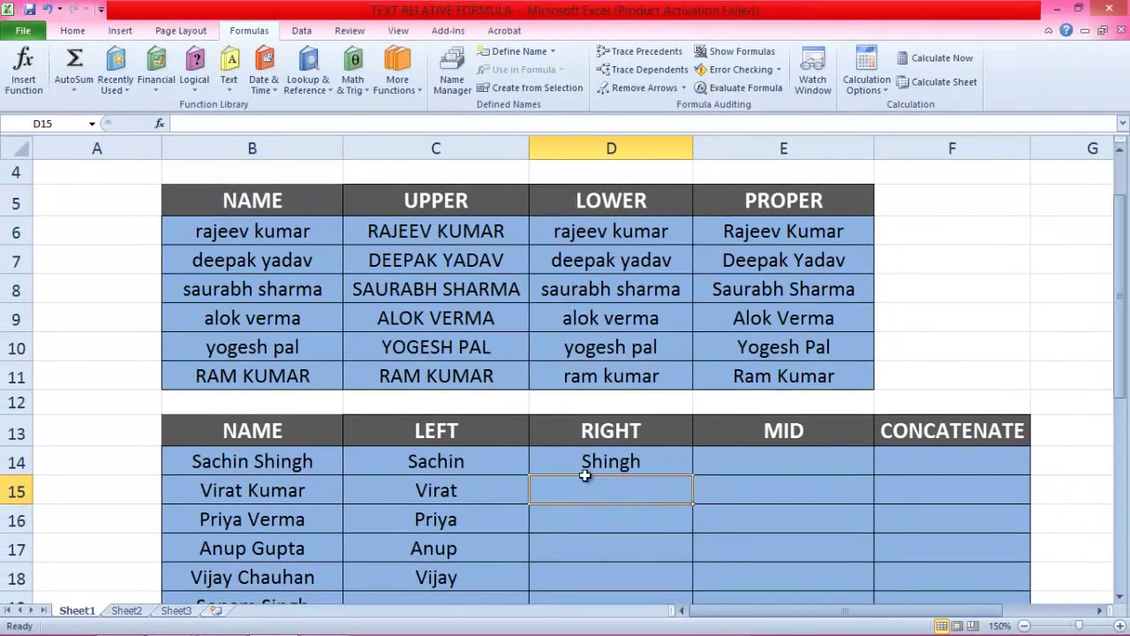
# Step: Insert =RIGHT(B15,5) in D15 via Insert Function and fill it down to D18
pyautogui.click(24, 71)
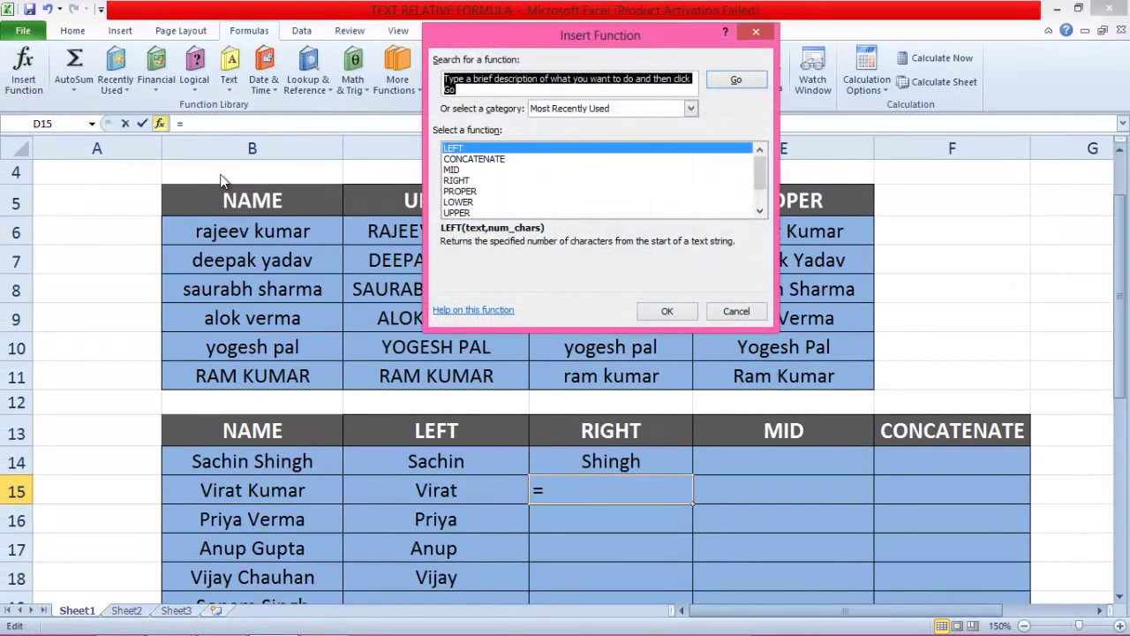
pyautogui.write('RIGHT')
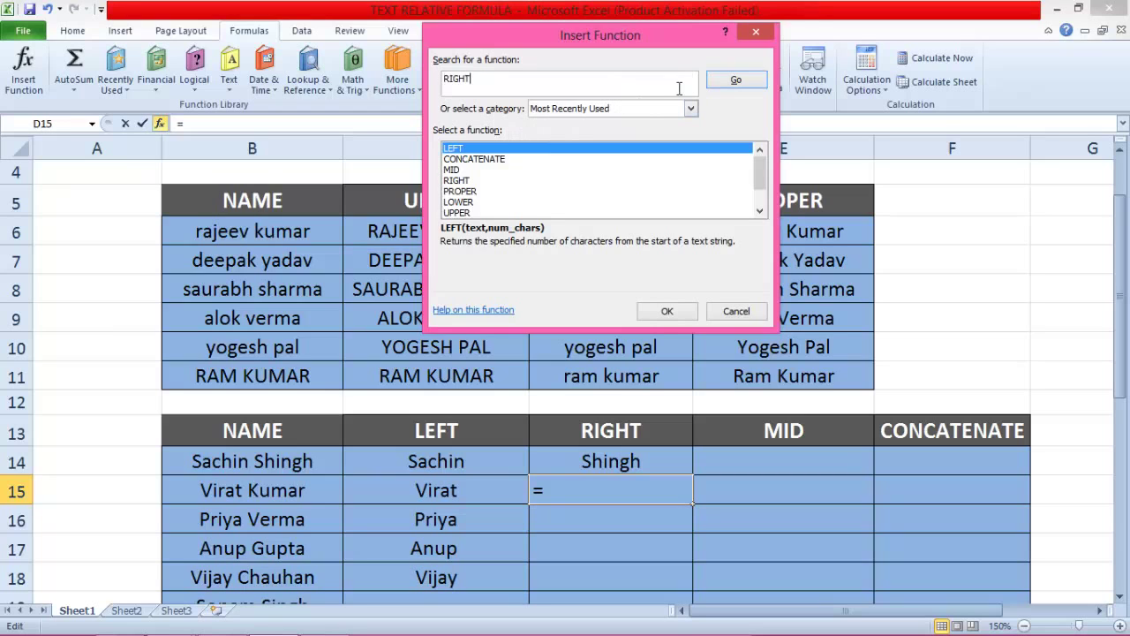
pyautogui.click(722, 84)
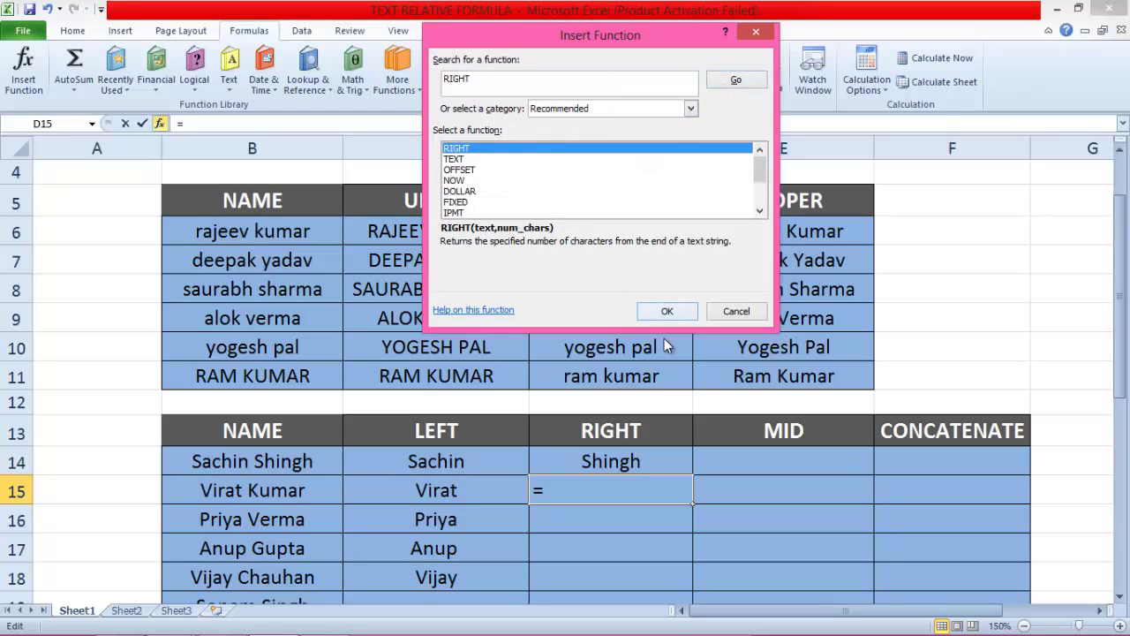
pyautogui.click(668, 312)
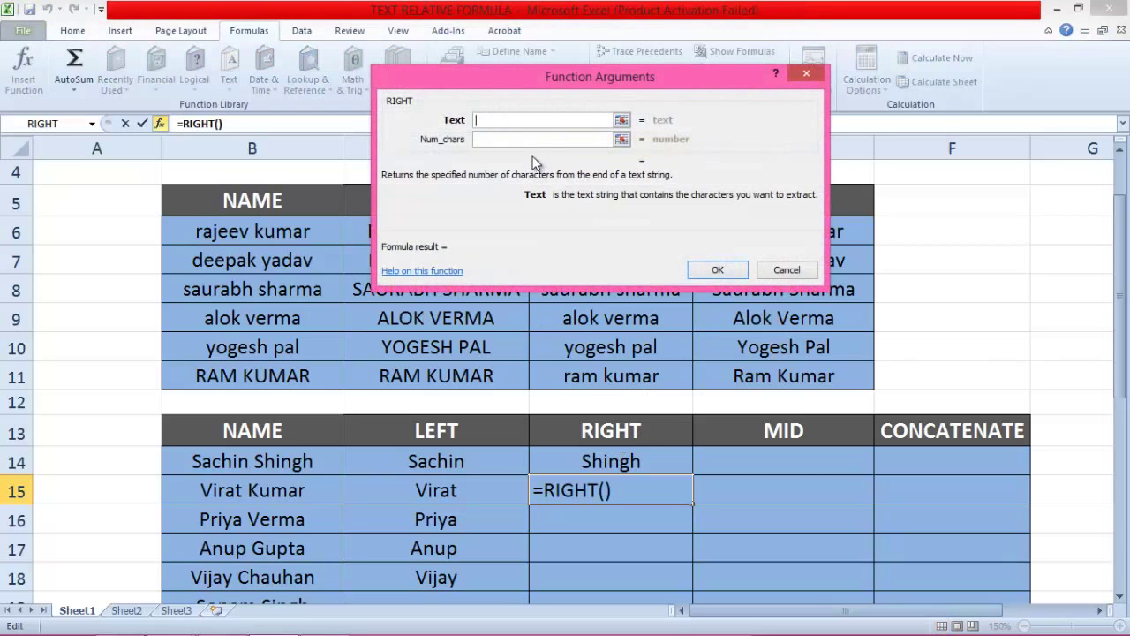
pyautogui.click(229, 495)
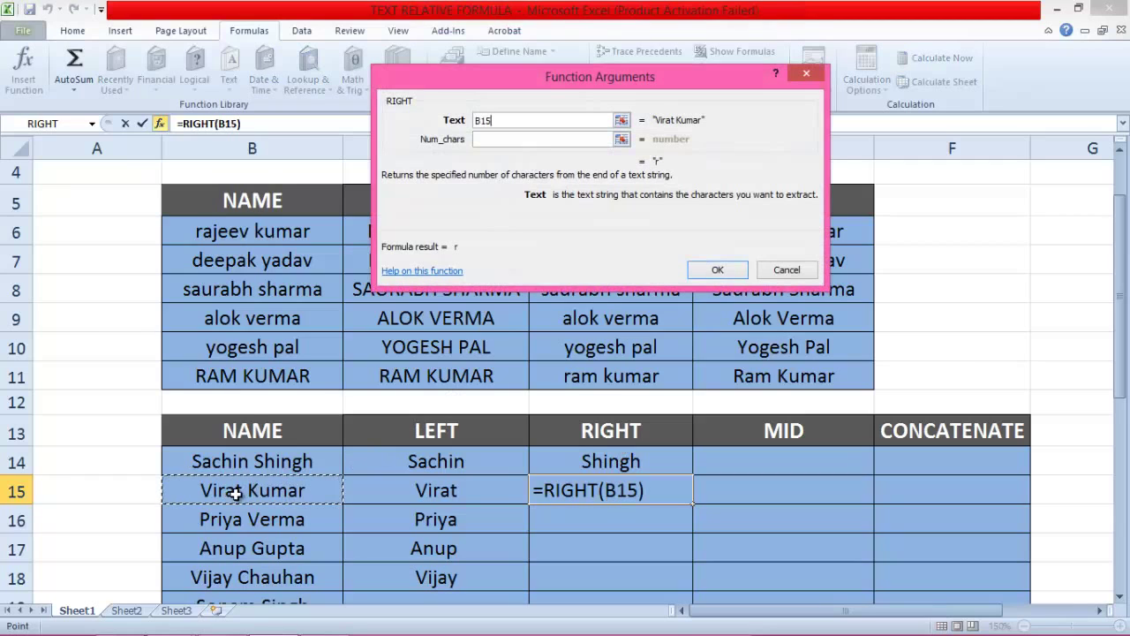
pyautogui.click(491, 139)
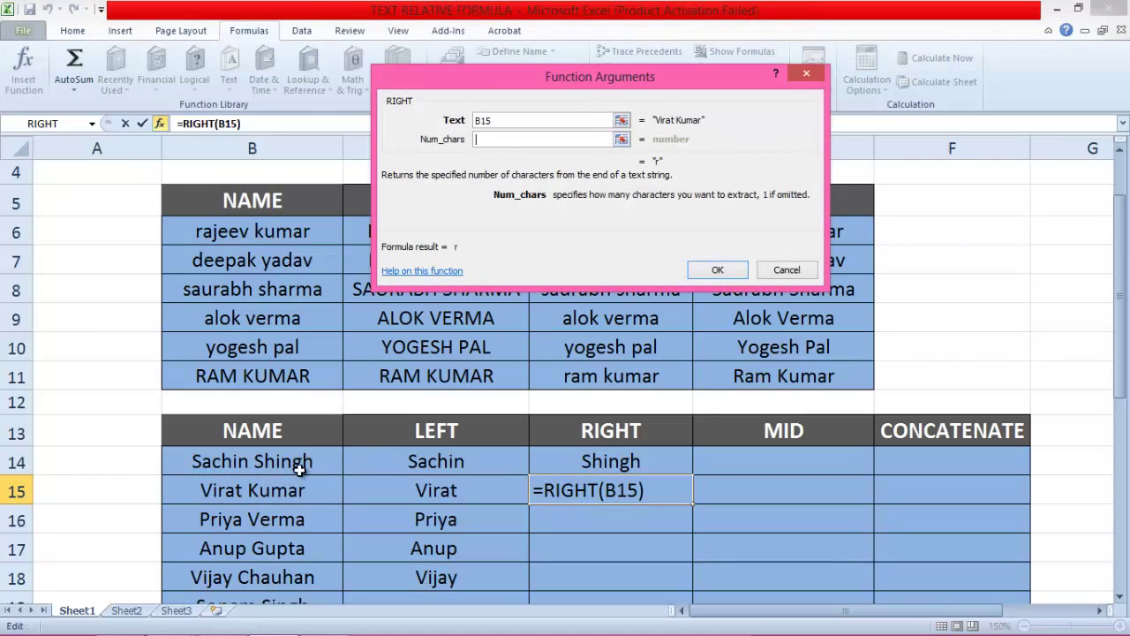
pyautogui.write('5')
pyautogui.write(')')
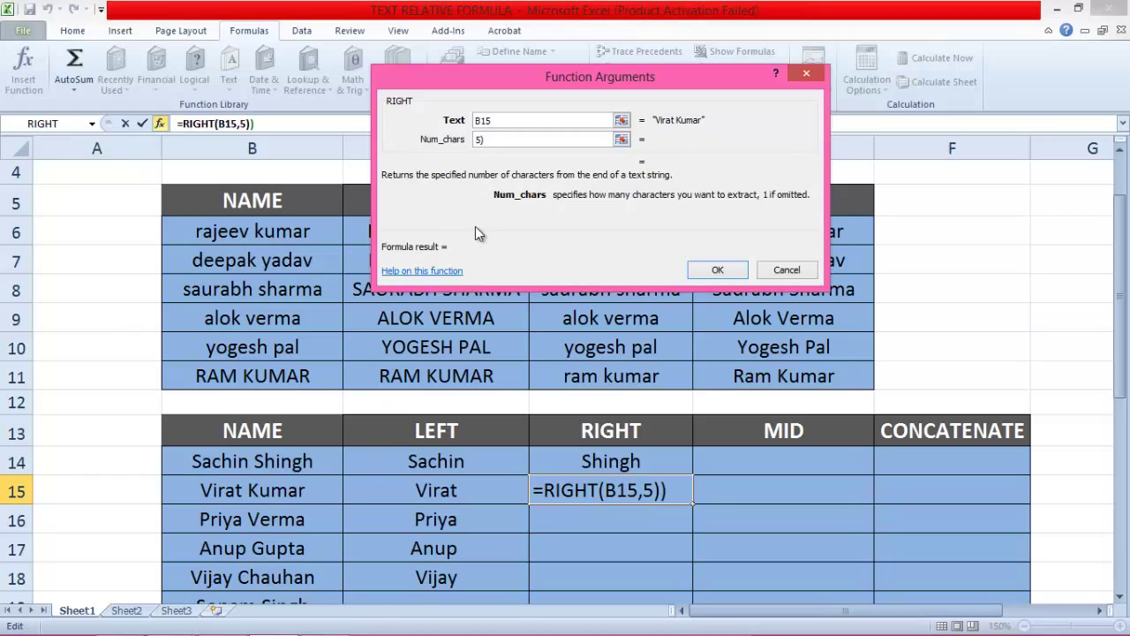
pyautogui.press('BackSpace')
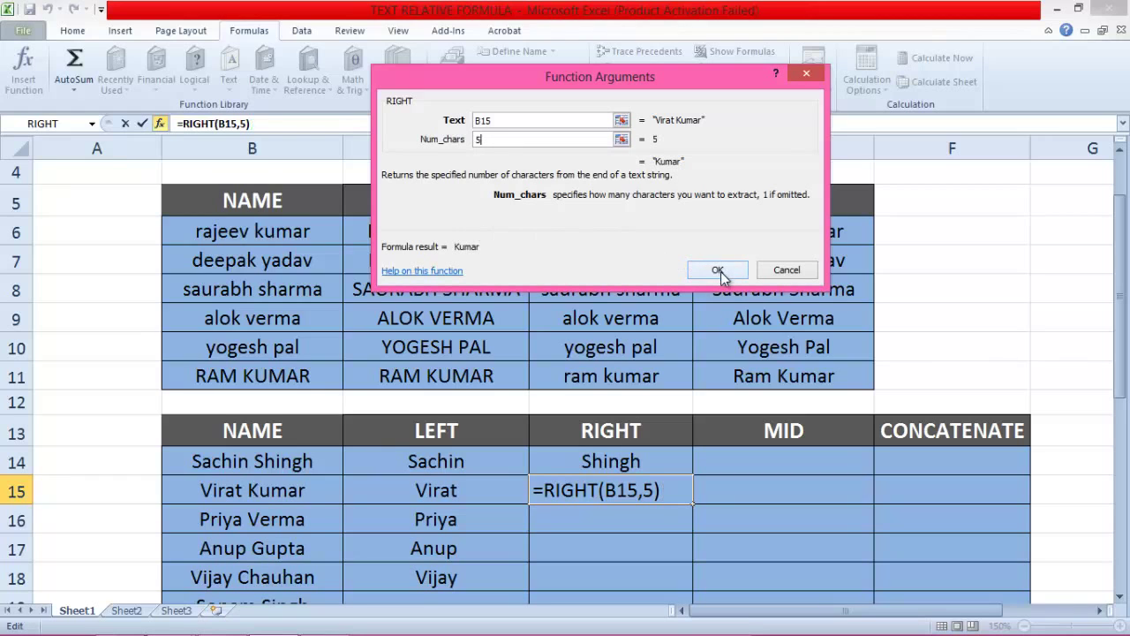
pyautogui.click(720, 271)
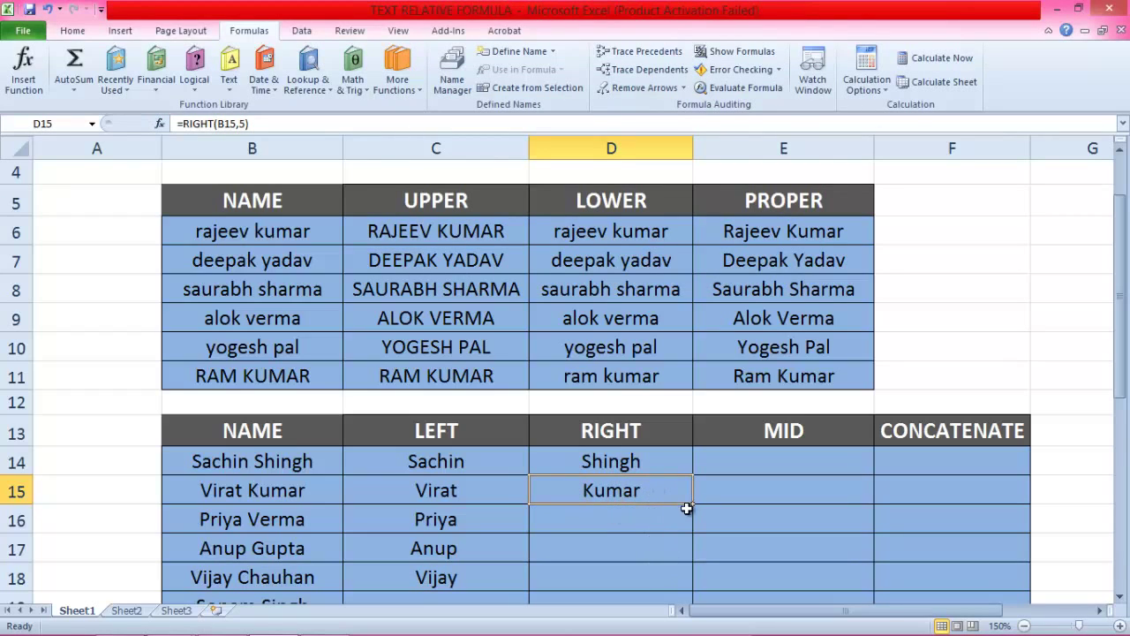
pyautogui.moveTo(695, 506); pyautogui.dragTo(687, 589)
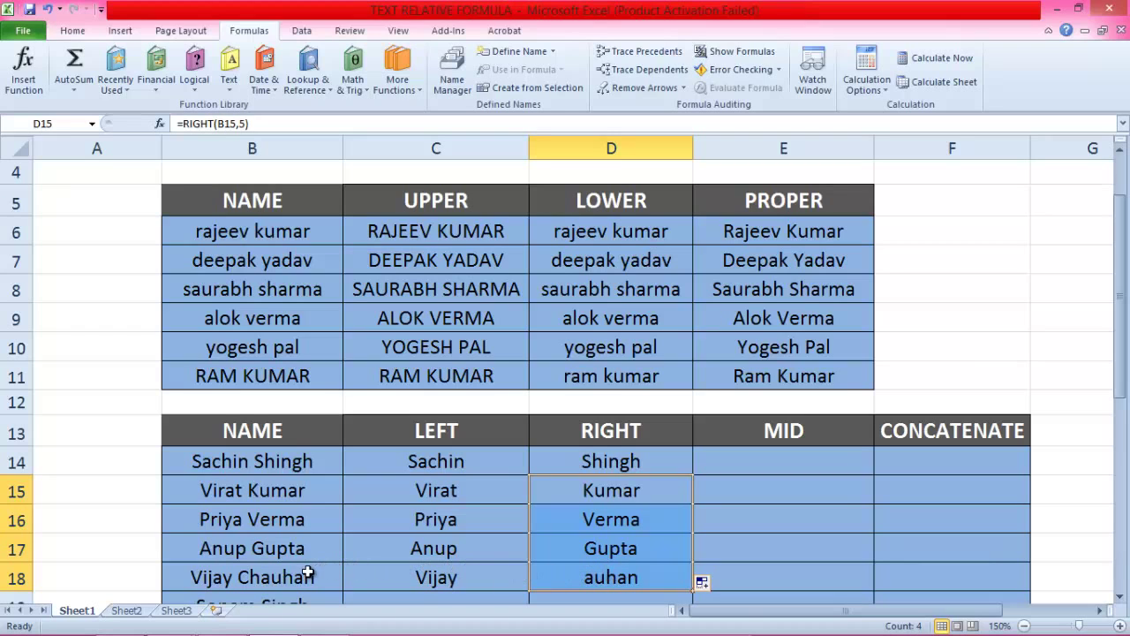
# Step: Change D18's formula to =RIGHT(B18,7) so it returns the full seven-letter surname
pyautogui.doubleClick(589, 578)
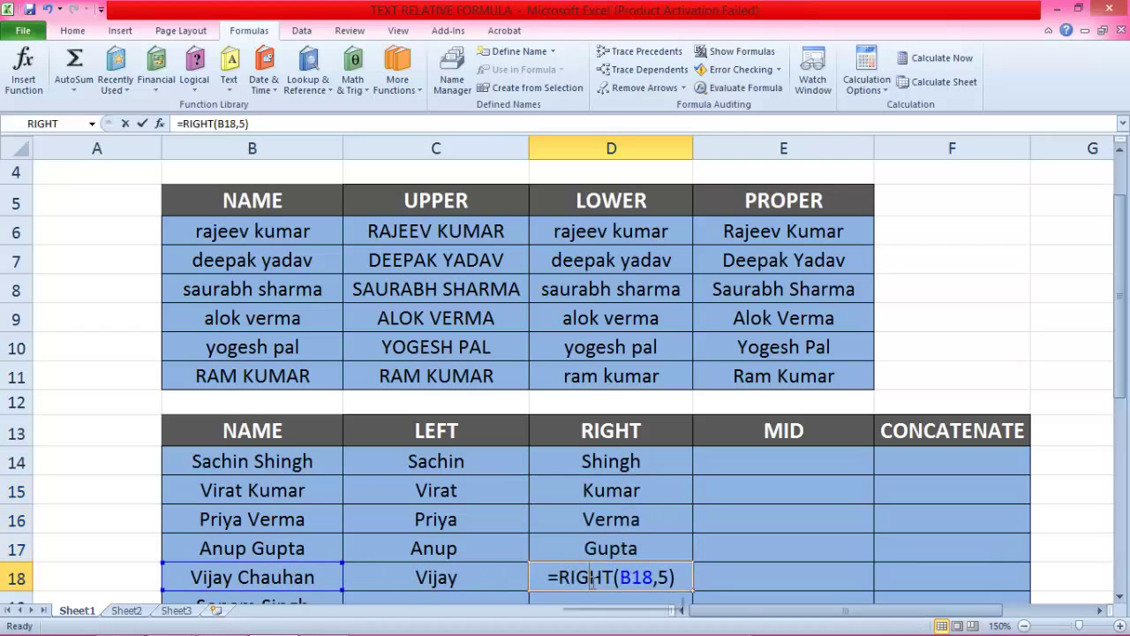
pyautogui.scroll(-2, 589, 577)
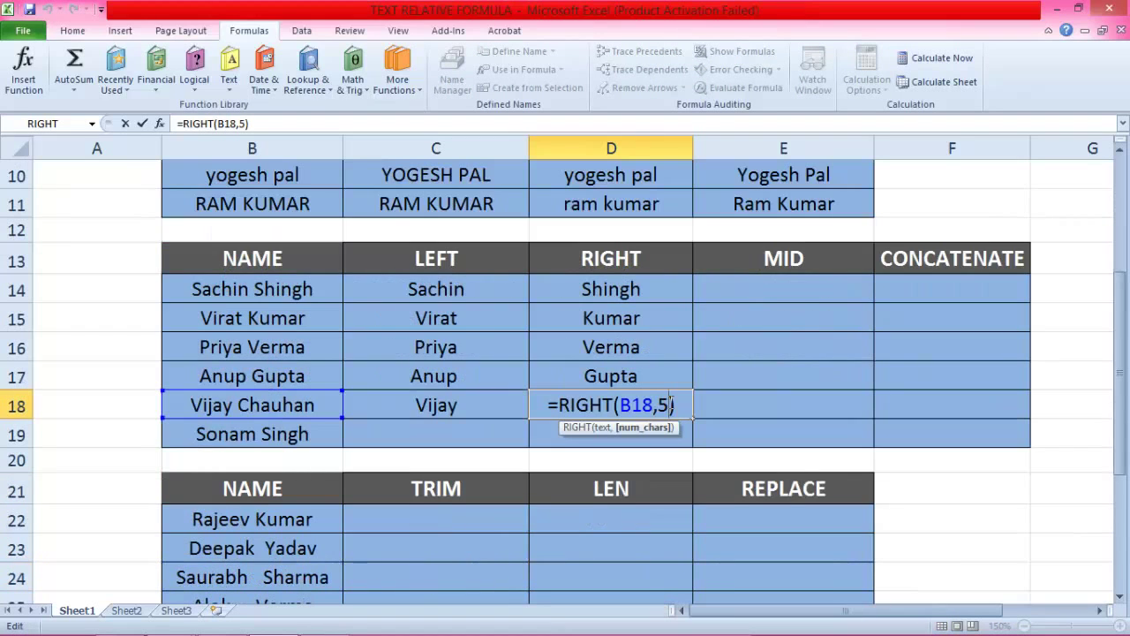
pyautogui.press('BackSpace')
pyautogui.write('7')
pyautogui.press('Return')
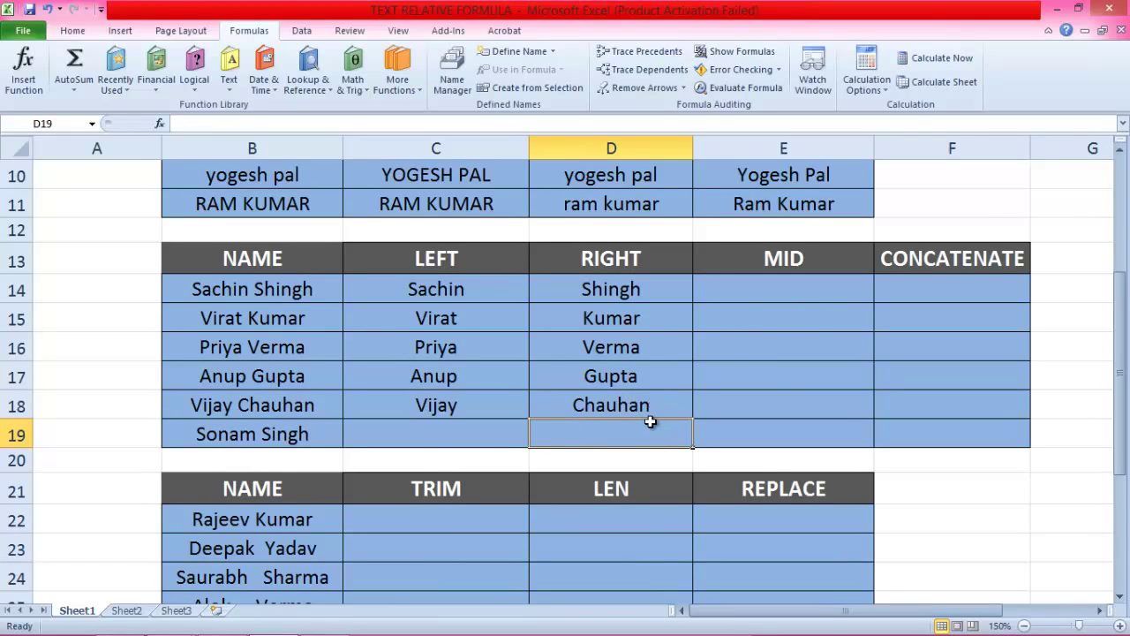
pyautogui.scroll(2, 650, 422)
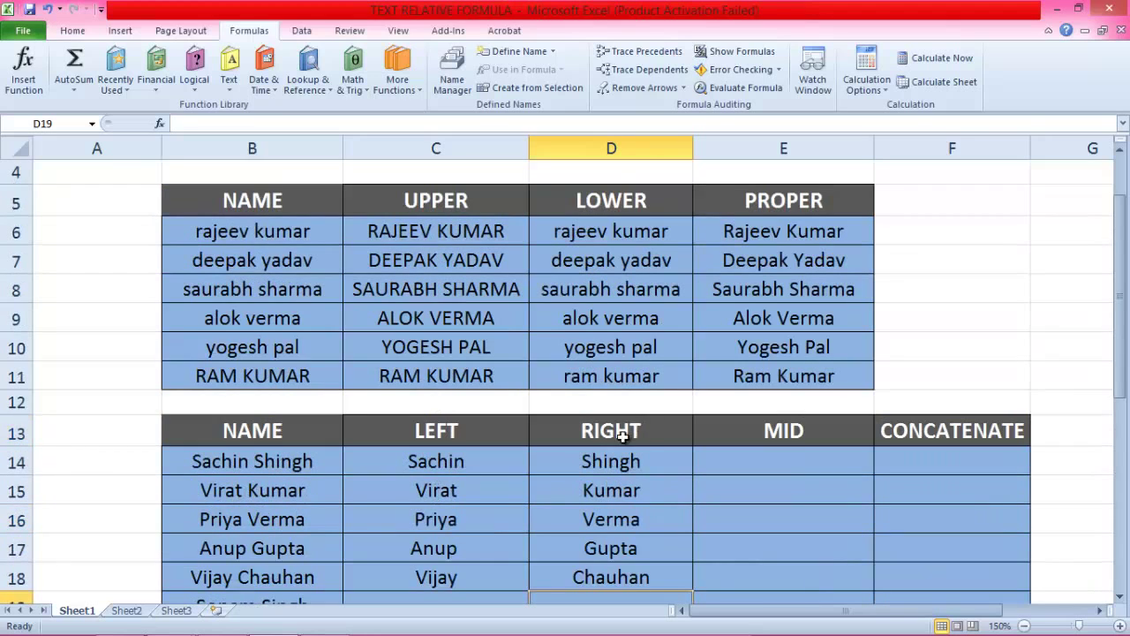
pyautogui.scroll(-1, 619, 457)
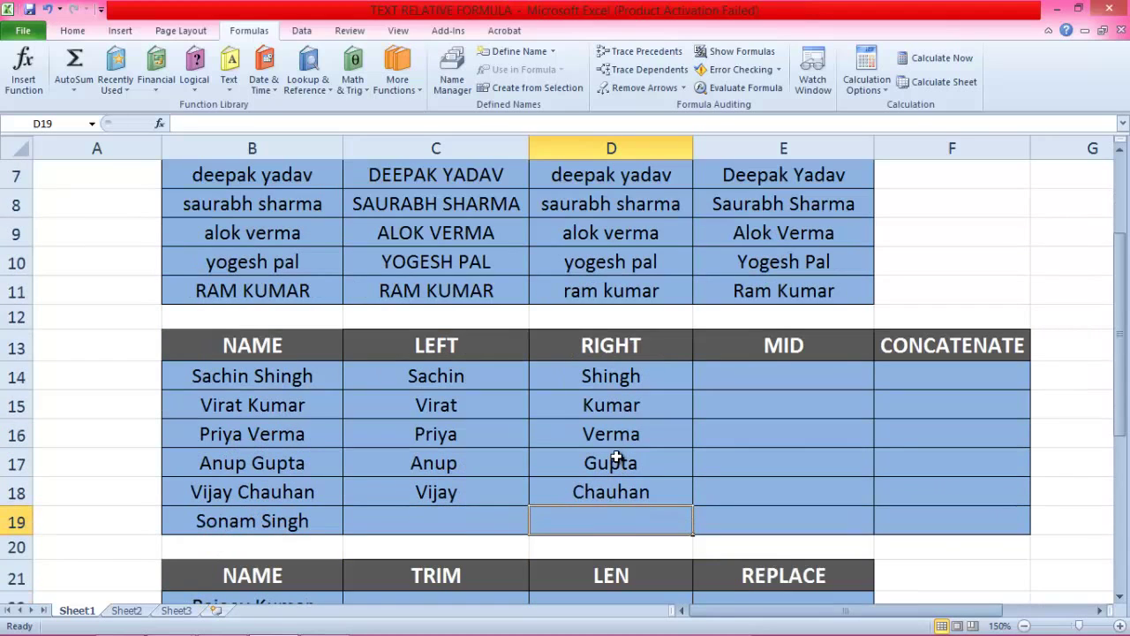
# Step: Enter =MID(B14,3,4) in E14 so it returns 'chin'
pyautogui.click(786, 347)
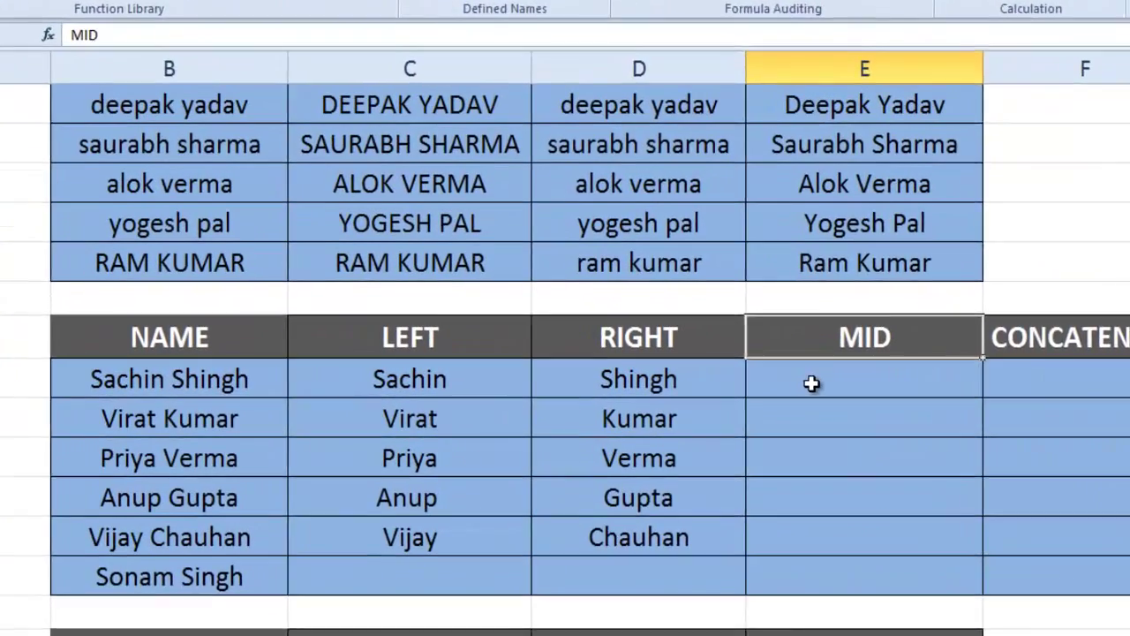
pyautogui.click(744, 381)
pyautogui.write('=MI')
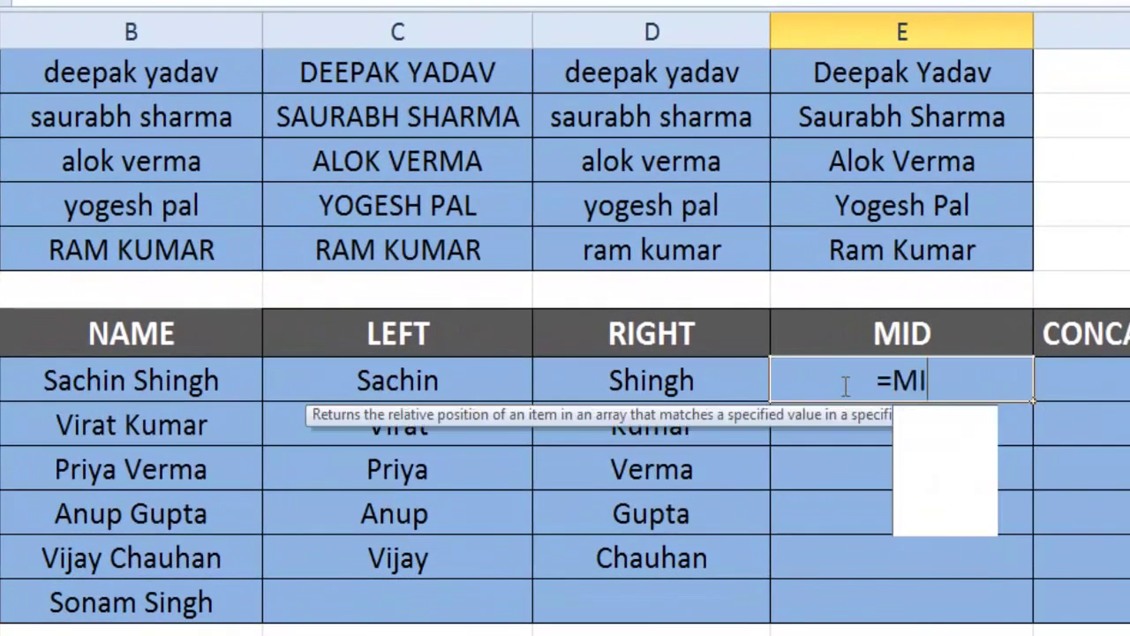
pyautogui.write('D(')
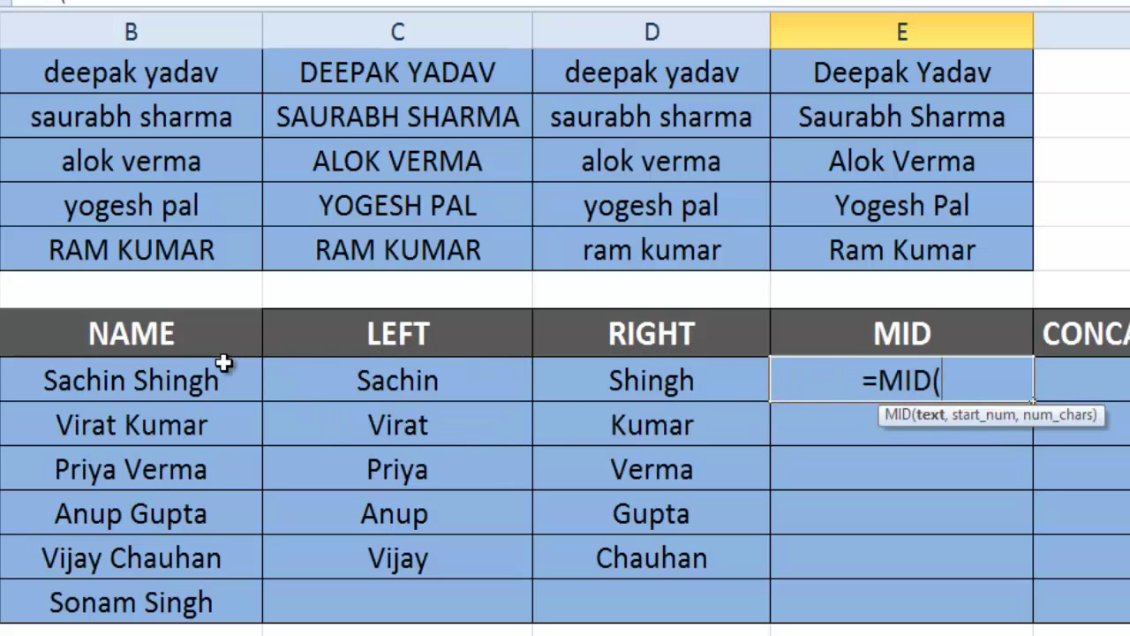
pyautogui.click(164, 380)
pyautogui.write(',')
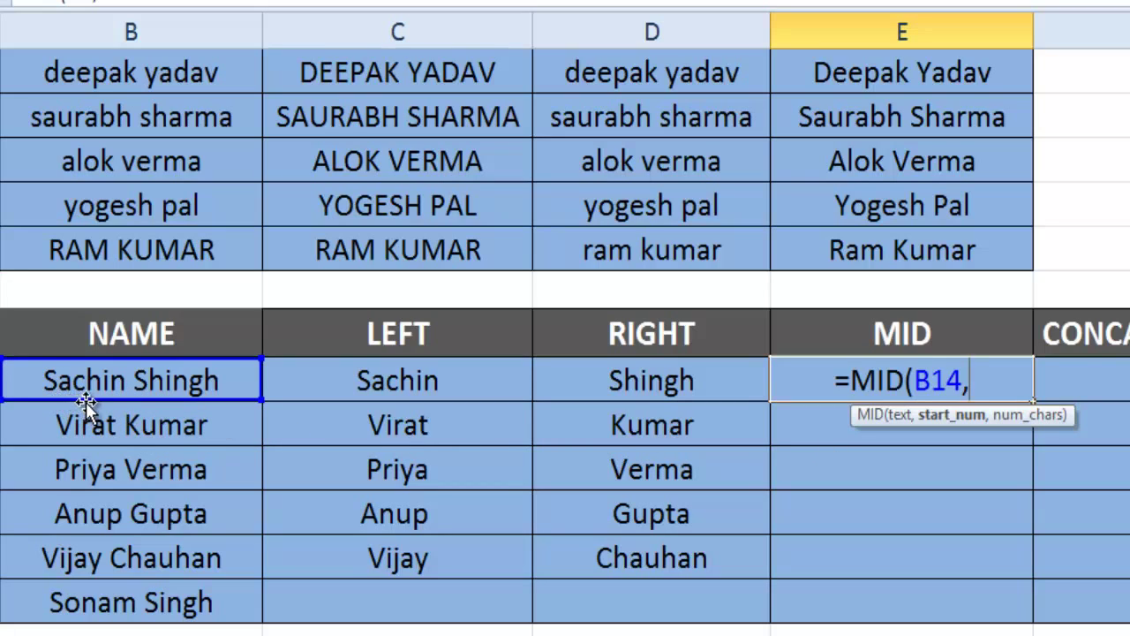
pyautogui.write('3')
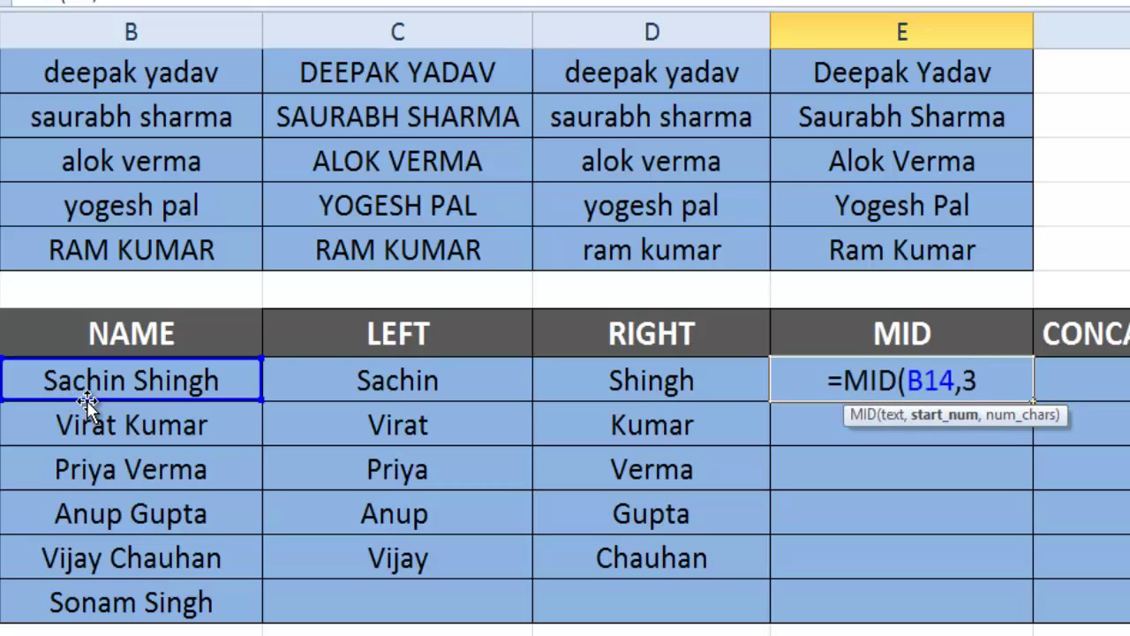
pyautogui.write(',')
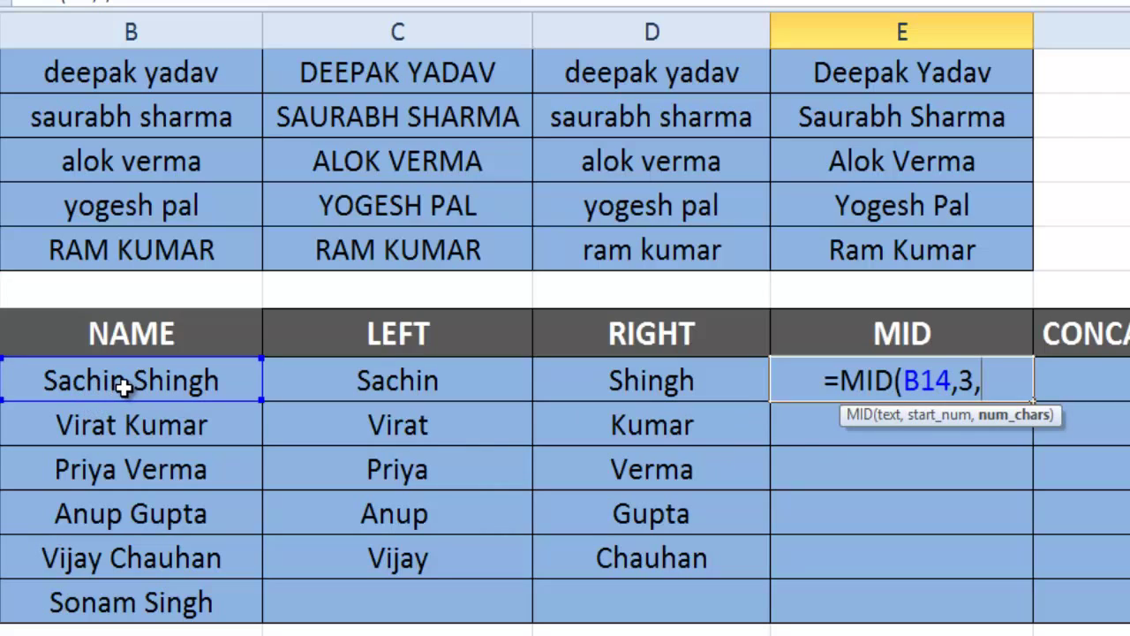
pyautogui.write('4')
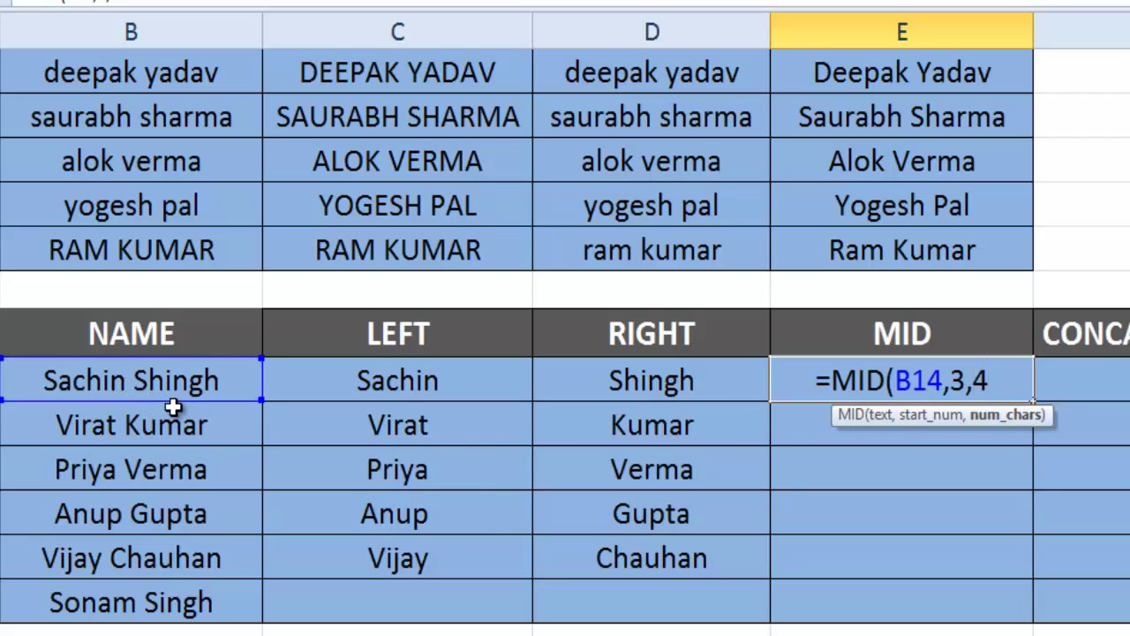
pyautogui.write(')')
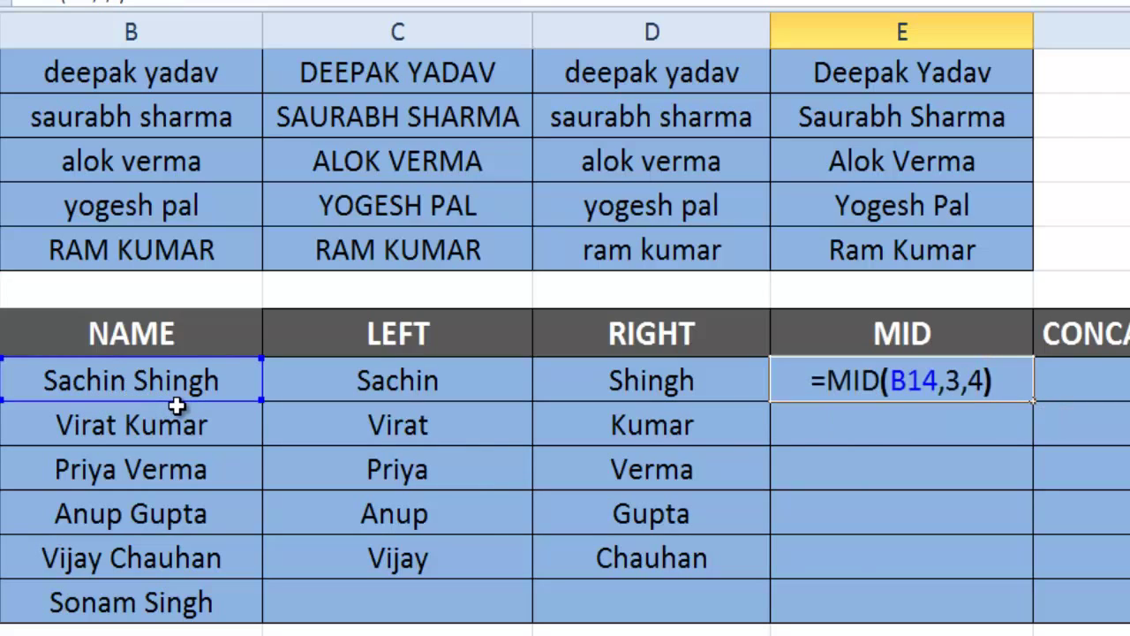
pyautogui.press('Return')
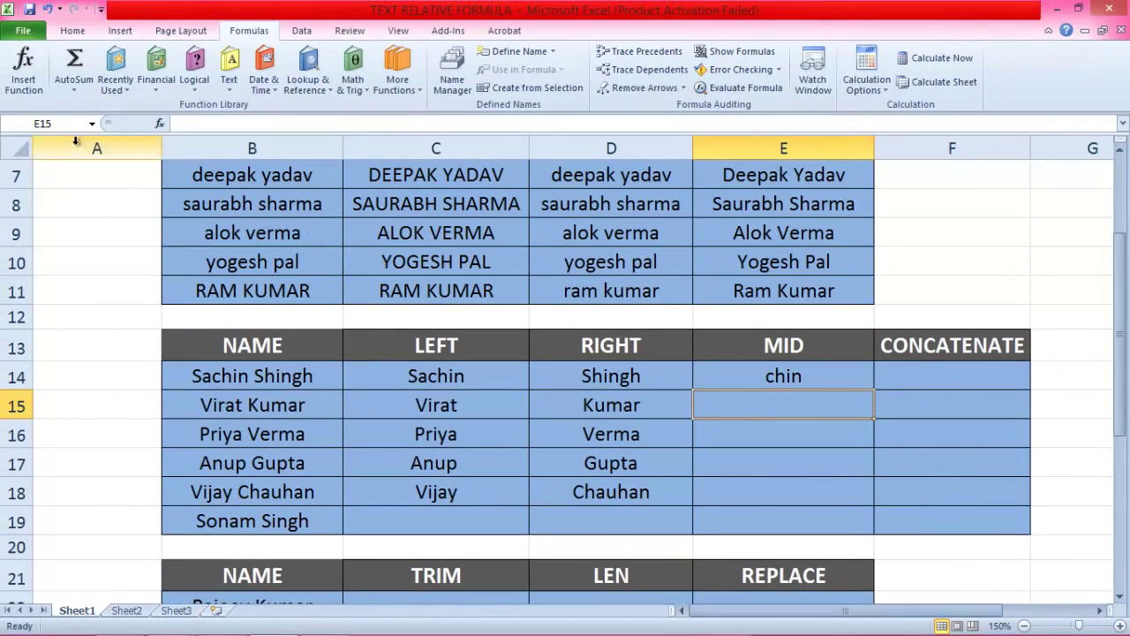
# Step: Insert =MID(B15,7,3) in E15 via Insert Function so it shows 'Kum'
pyautogui.click(41, 91)
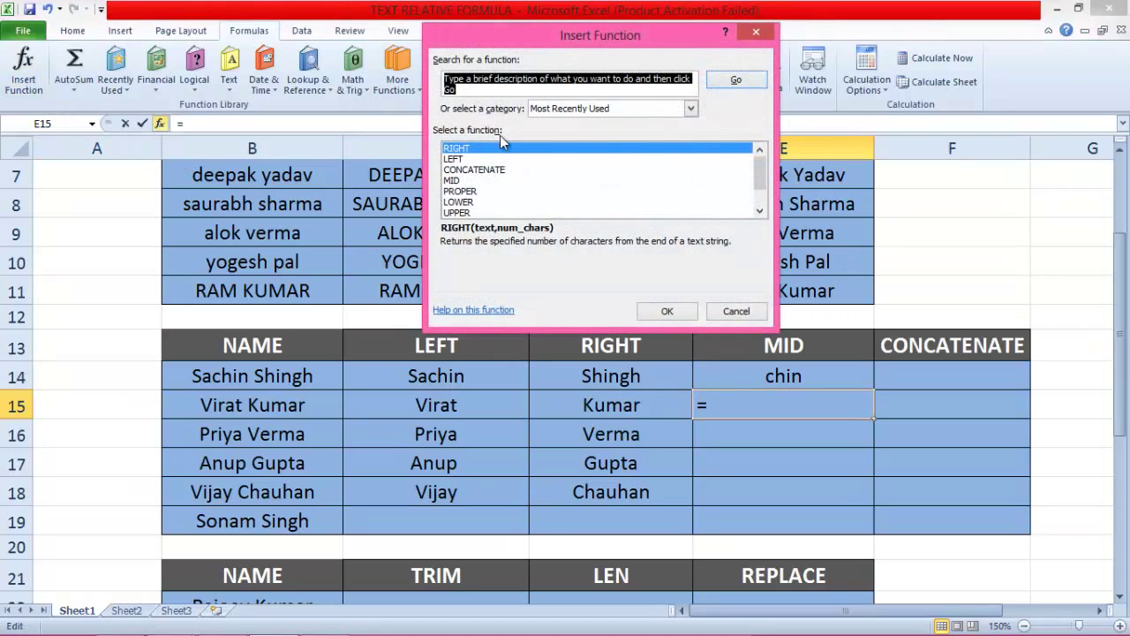
pyautogui.write('MID')
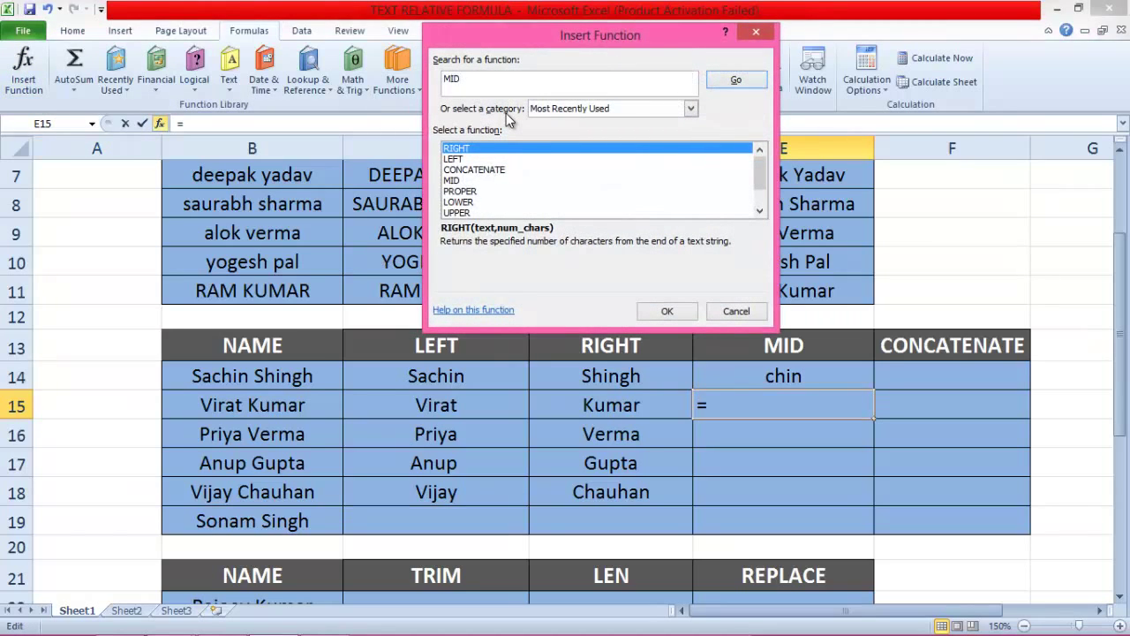
pyautogui.click(736, 82)
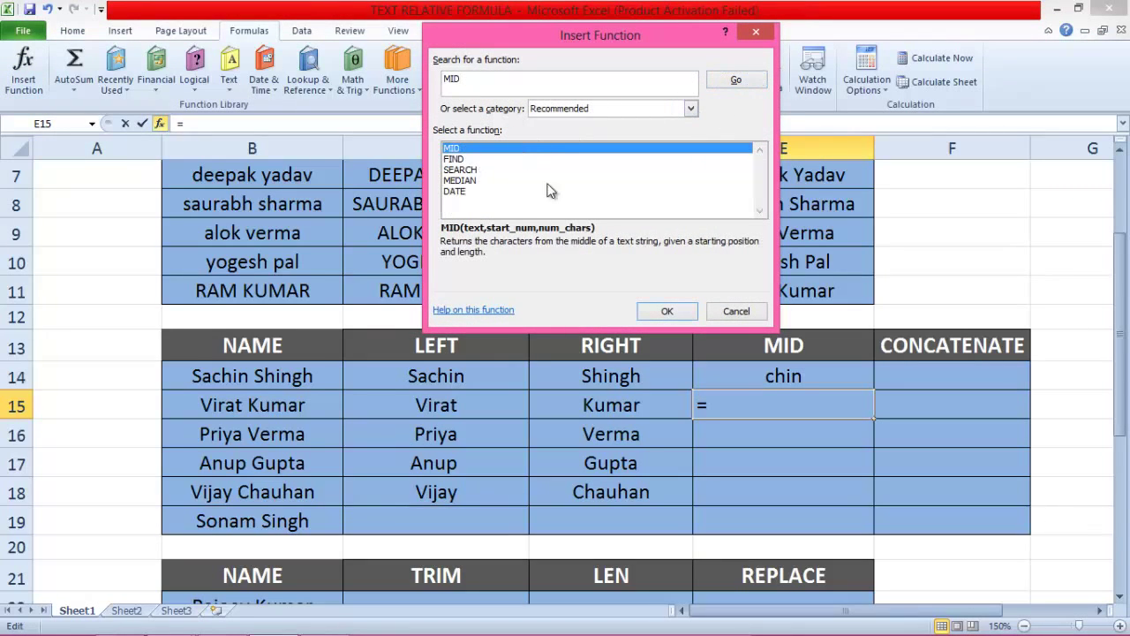
pyautogui.click(655, 309)
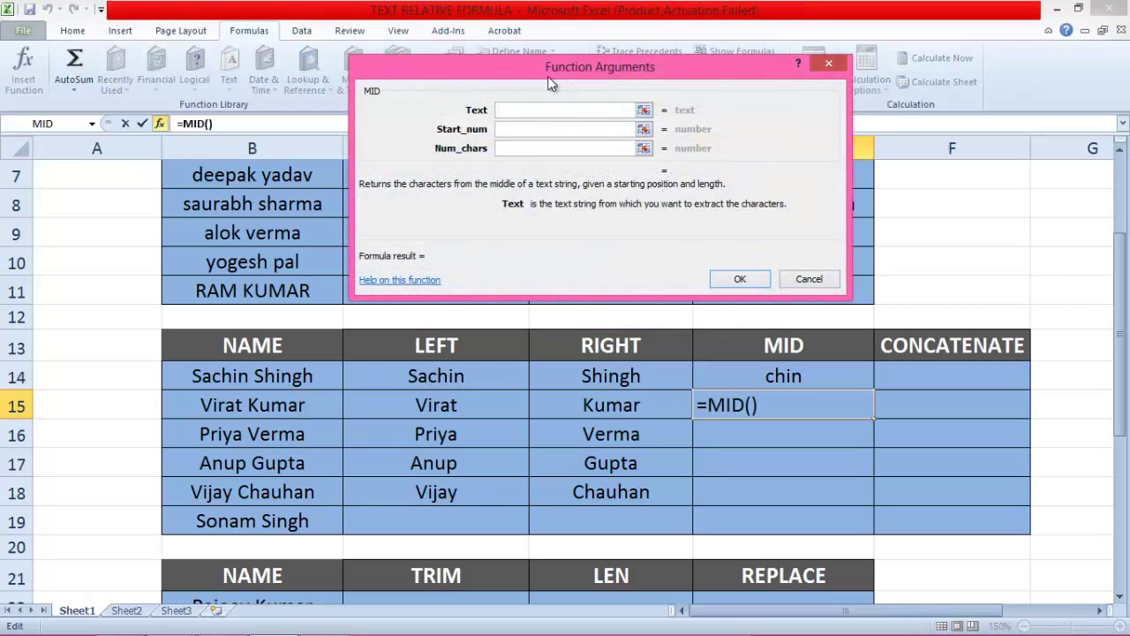
pyautogui.click(234, 408)
pyautogui.click(508, 129)
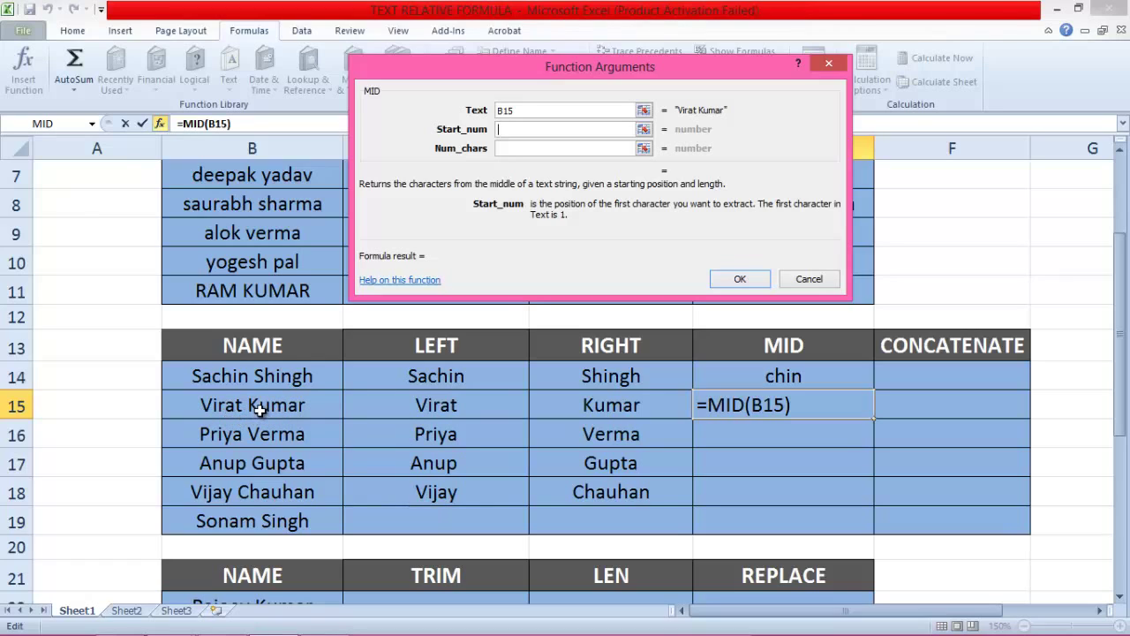
pyautogui.write('7')
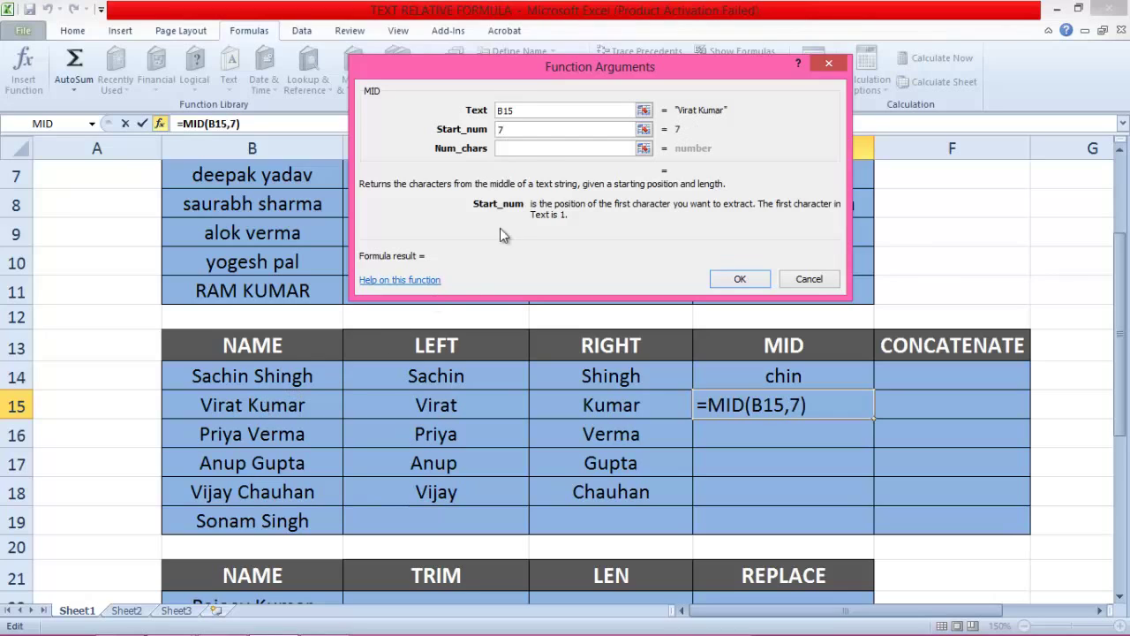
pyautogui.click(526, 148)
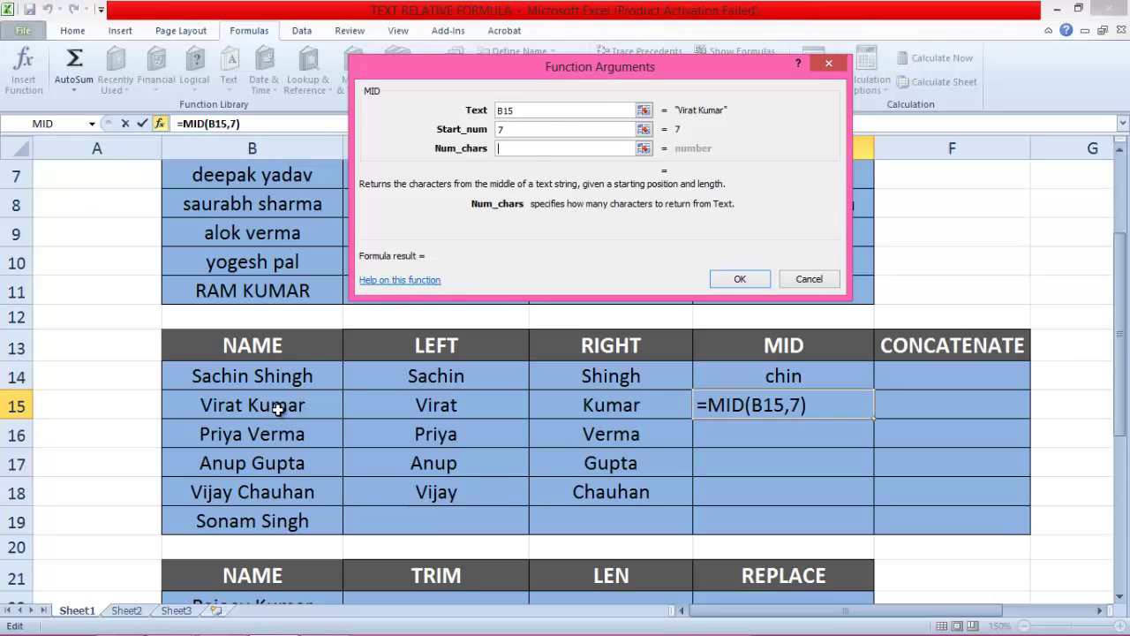
pyautogui.write('3')
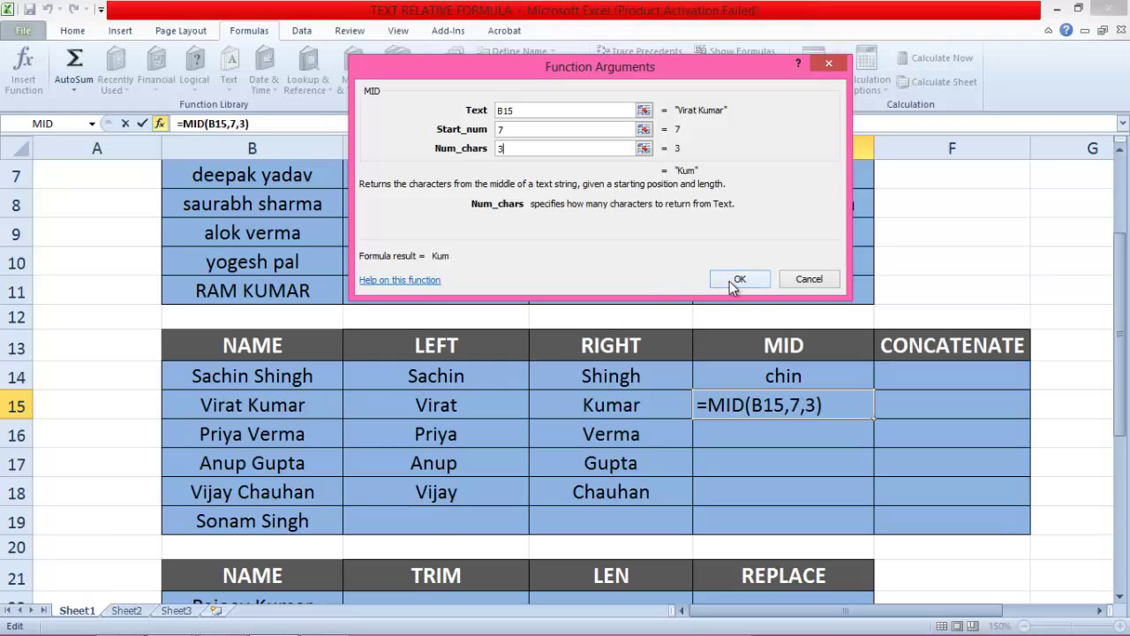
pyautogui.click(738, 279)
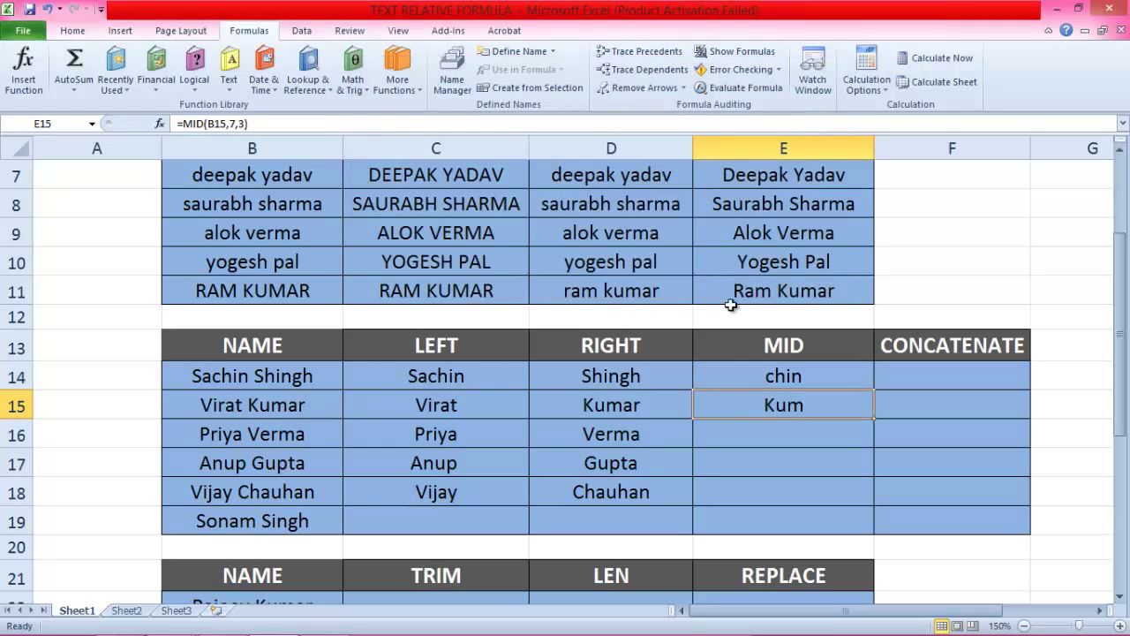
# Step: Step through the empty MID cells below and move to the CONCATENATE heading F13
pyautogui.click(787, 432)
pyautogui.click(787, 458)
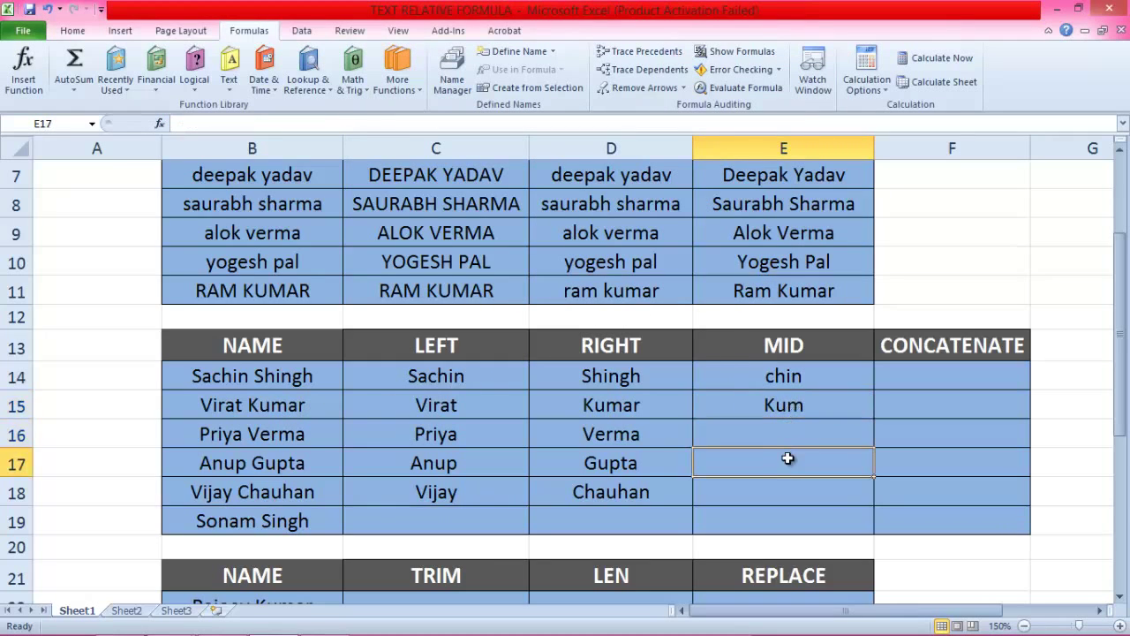
pyautogui.click(790, 489)
pyautogui.press('Up')
pyautogui.click(931, 349)
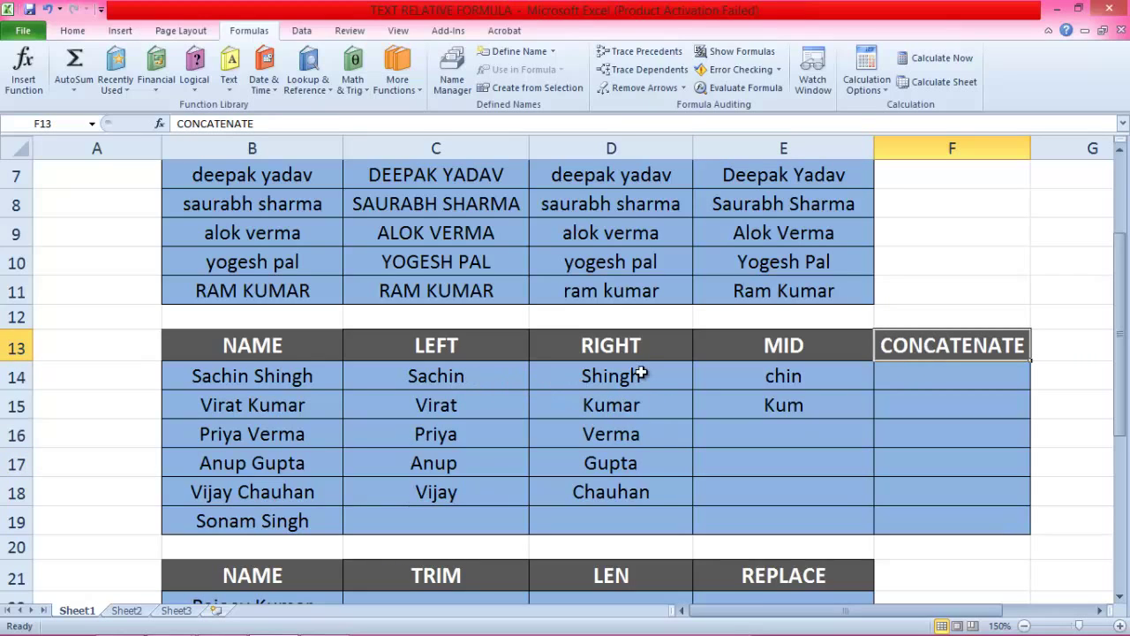
# Step: Enter =CONCATENATE(C14,D14) in F14 to join row 14's LEFT and RIGHT results
pyautogui.click(915, 380)
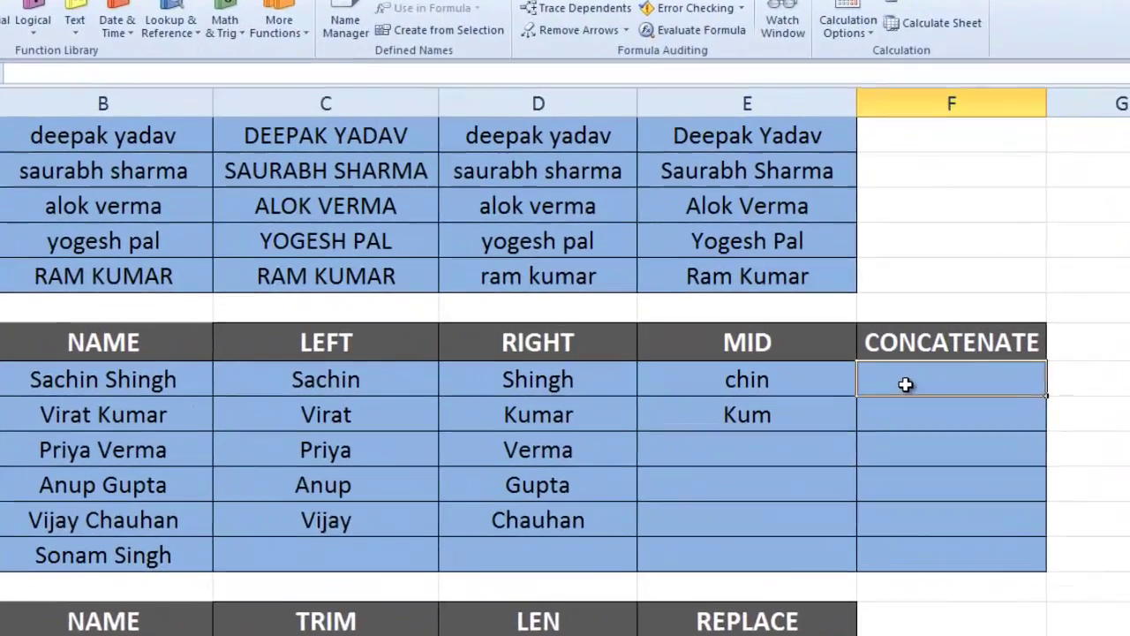
pyautogui.write('=')
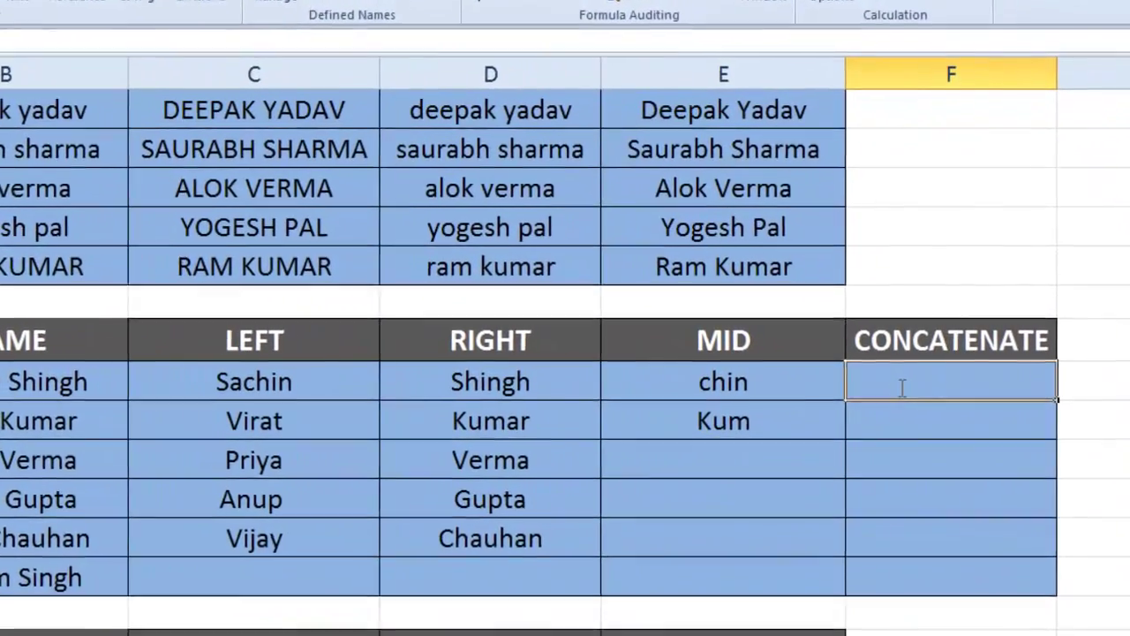
pyautogui.write('CON')
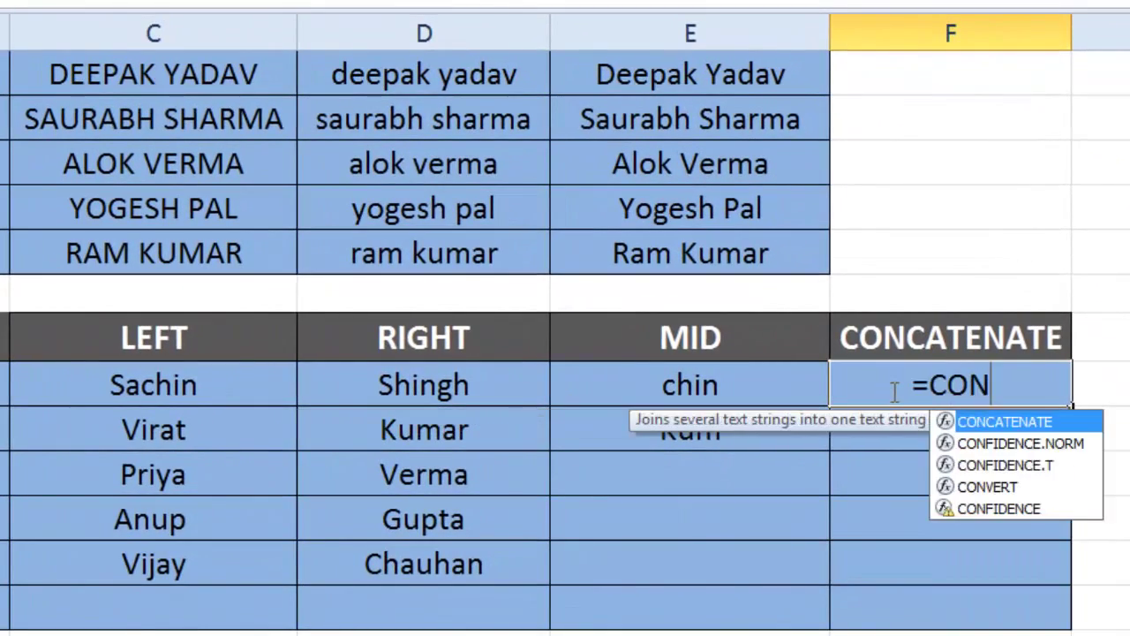
pyautogui.doubleClick(1049, 422)
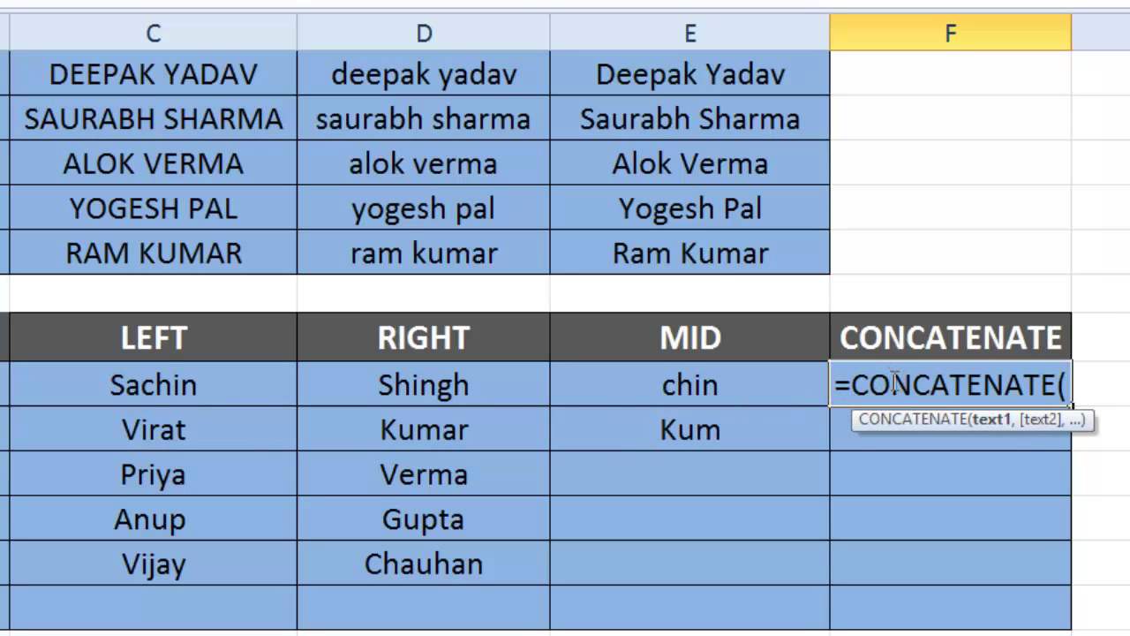
pyautogui.click(152, 387)
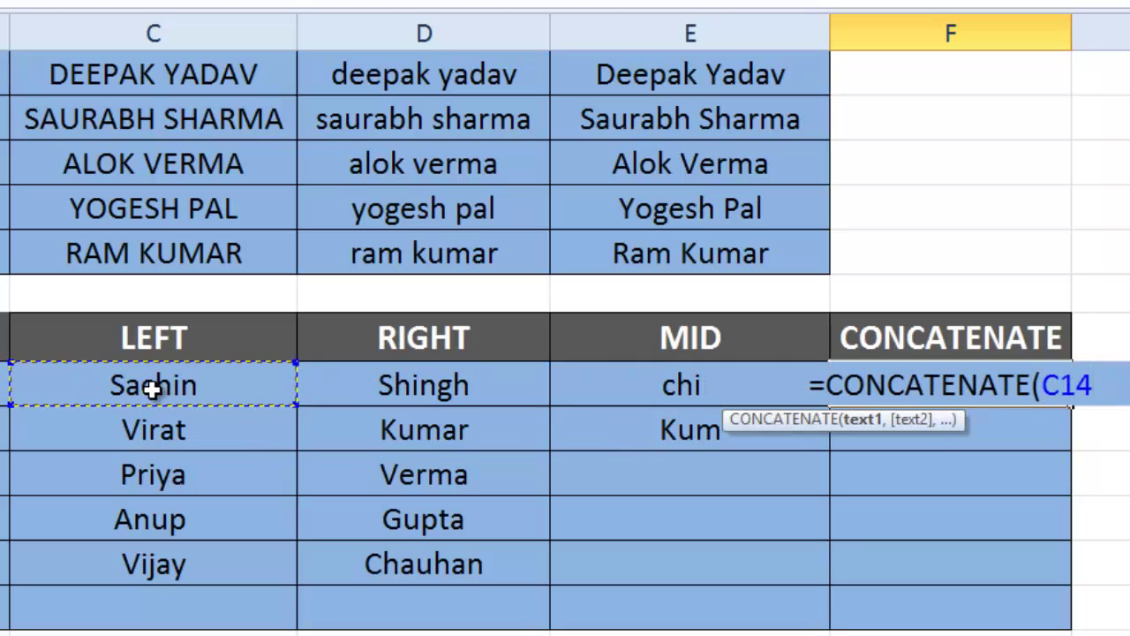
pyautogui.write(',')
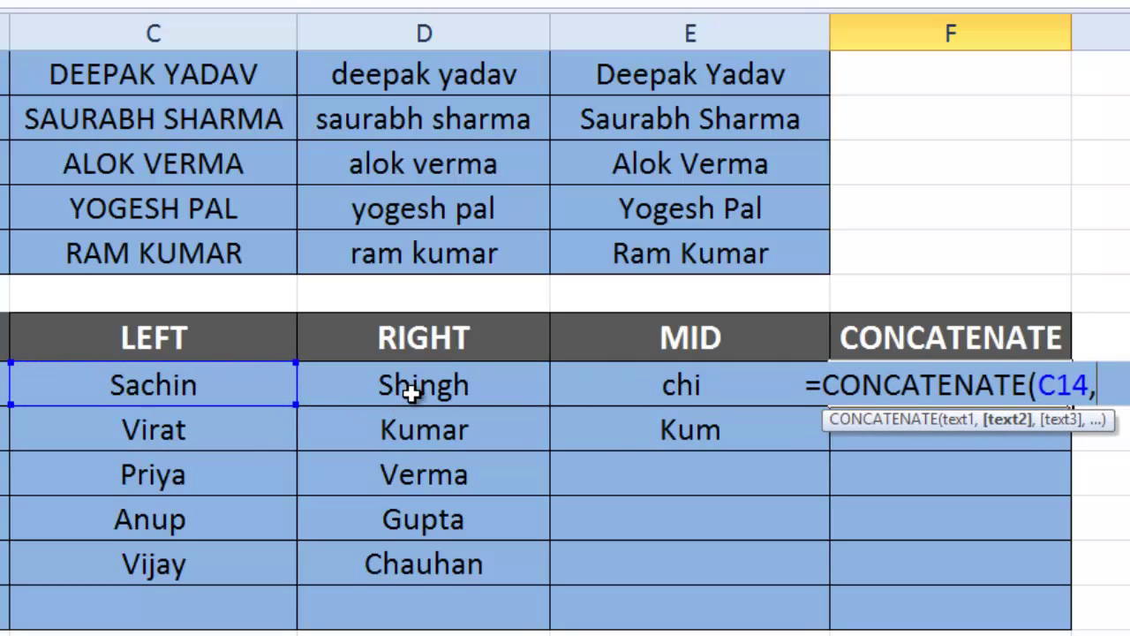
pyautogui.click(412, 394)
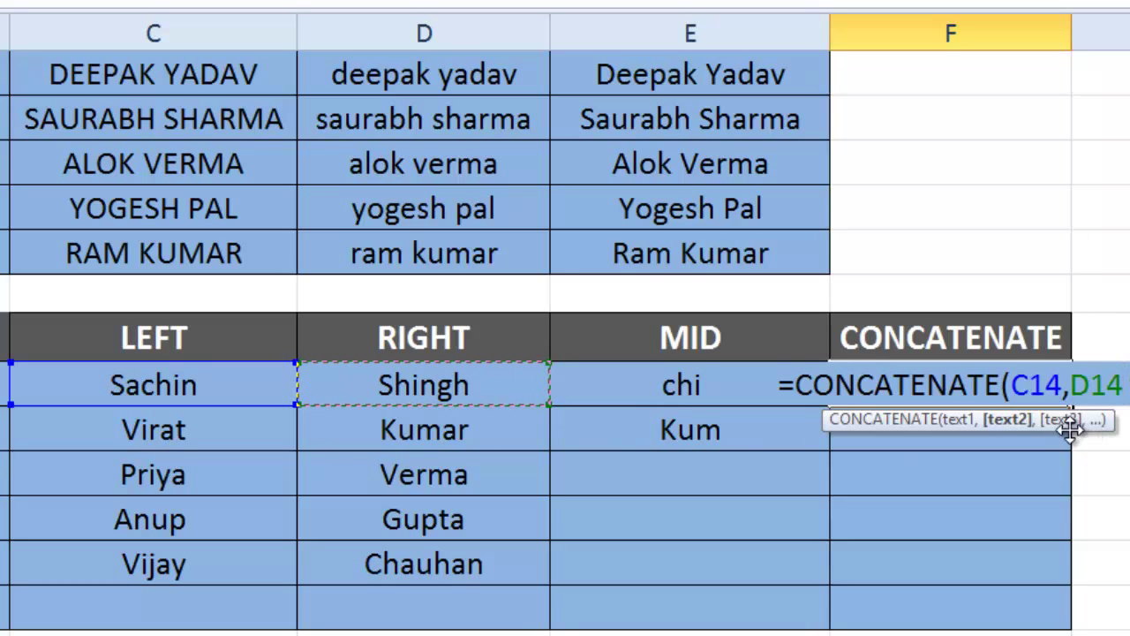
pyautogui.write(')')
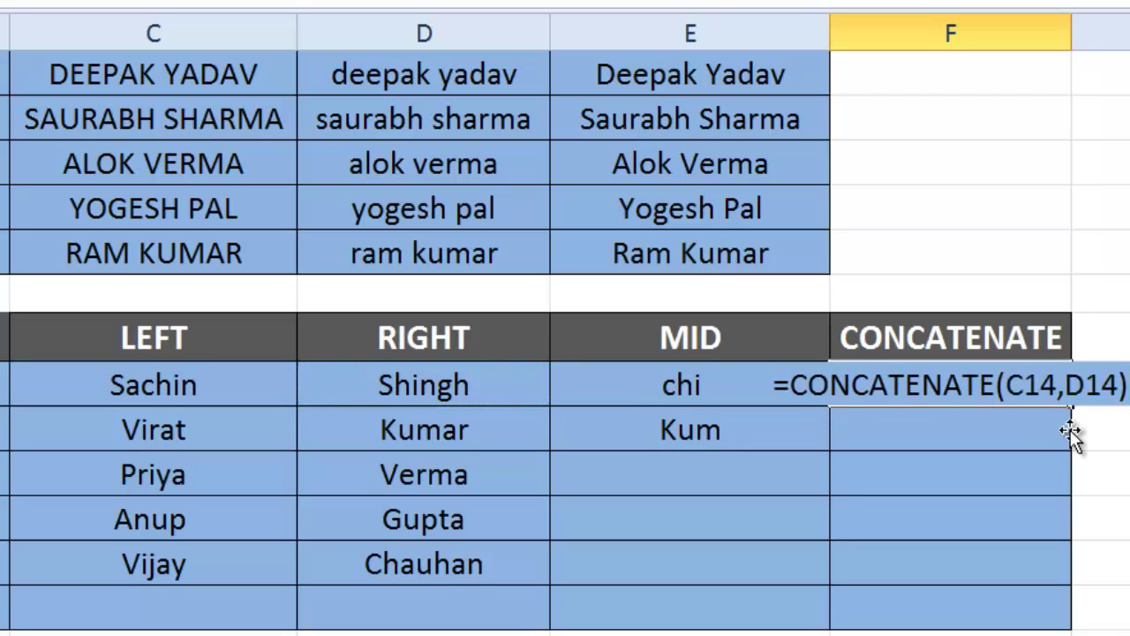
pyautogui.press('Return')
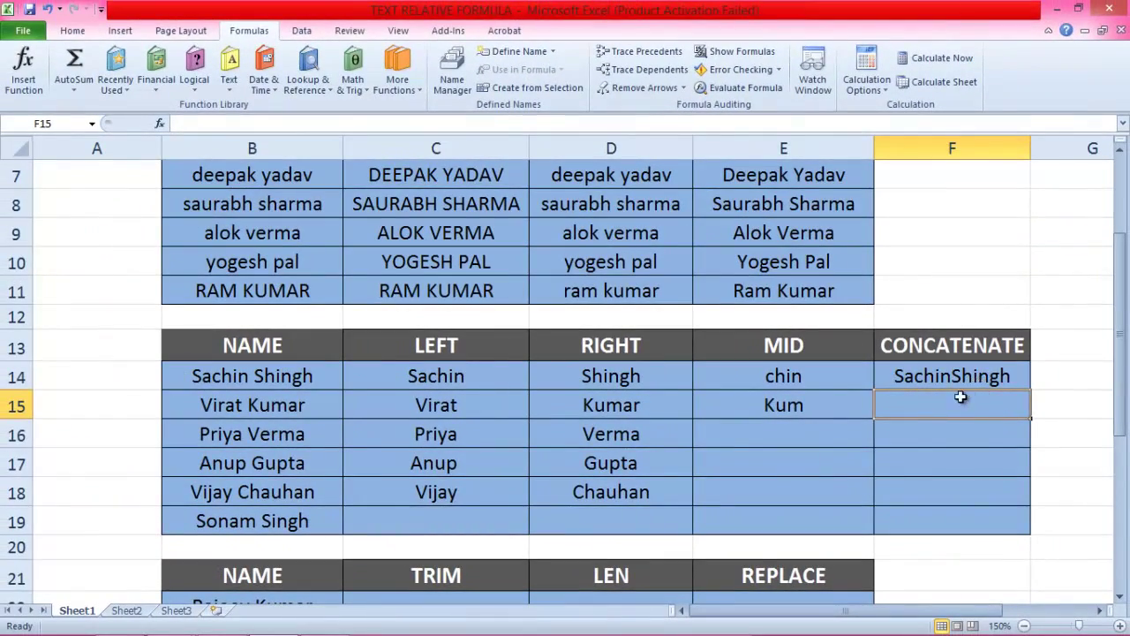
# Step: Insert =CONCATENATE(C15,D15) in F15 through the Insert Function dialog
pyautogui.click(24, 66)
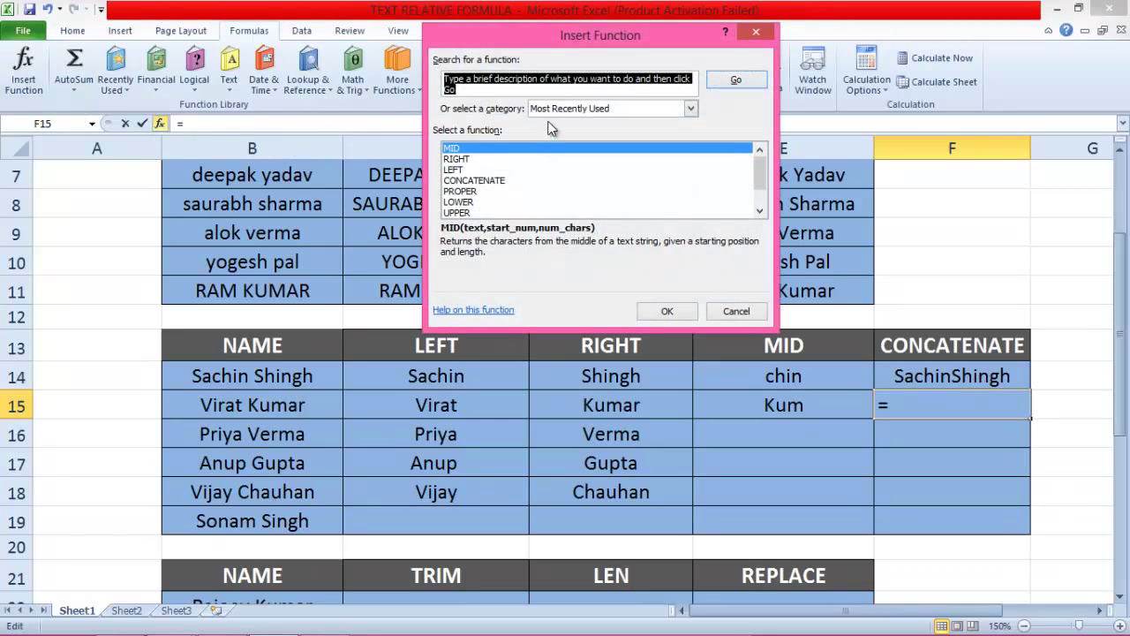
pyautogui.write('CONCATENATE')
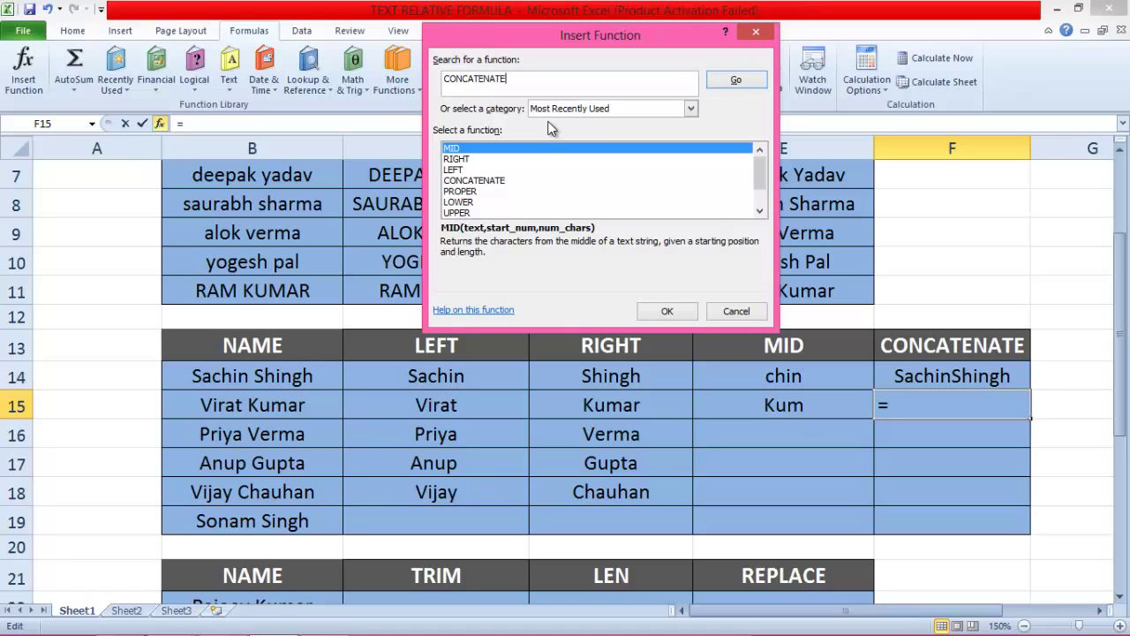
pyautogui.click(746, 81)
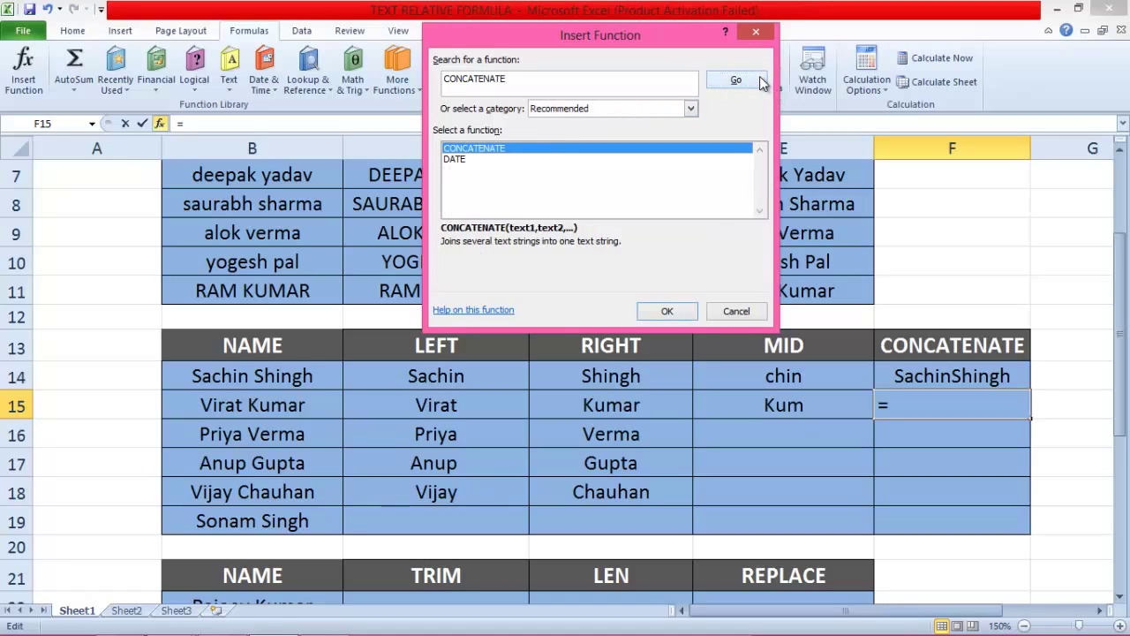
pyautogui.click(667, 311)
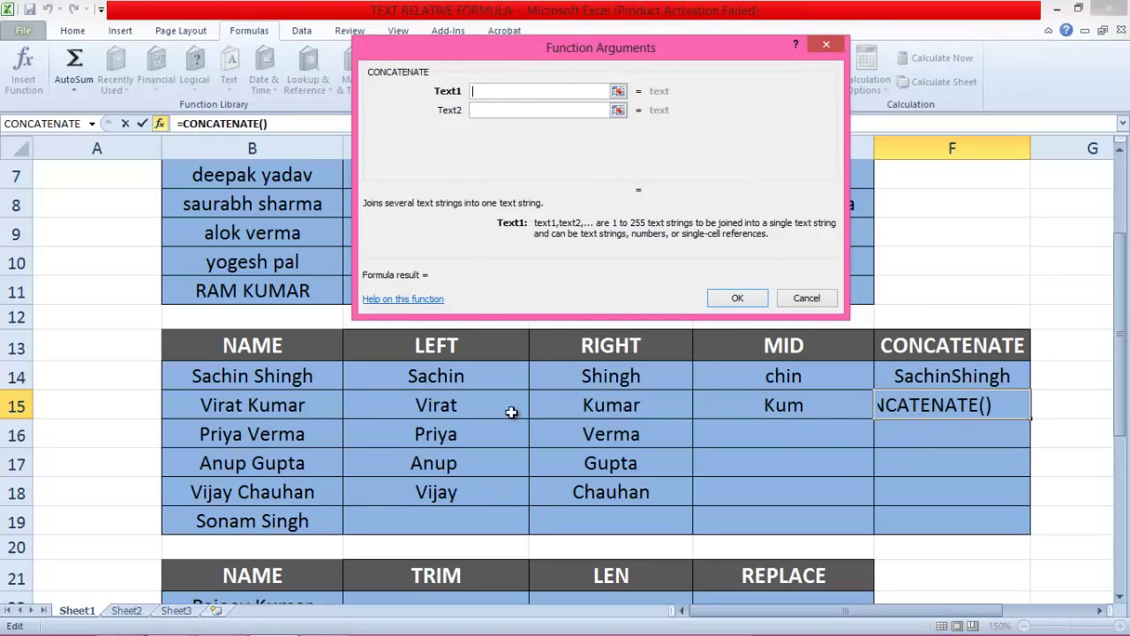
pyautogui.click(484, 404)
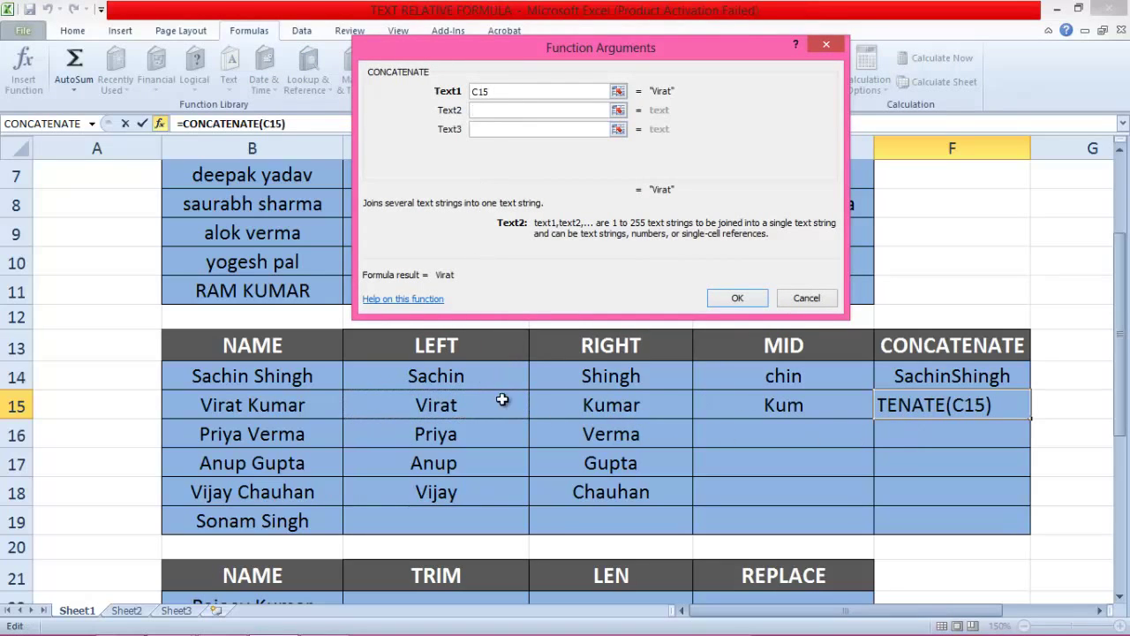
pyautogui.click(593, 405)
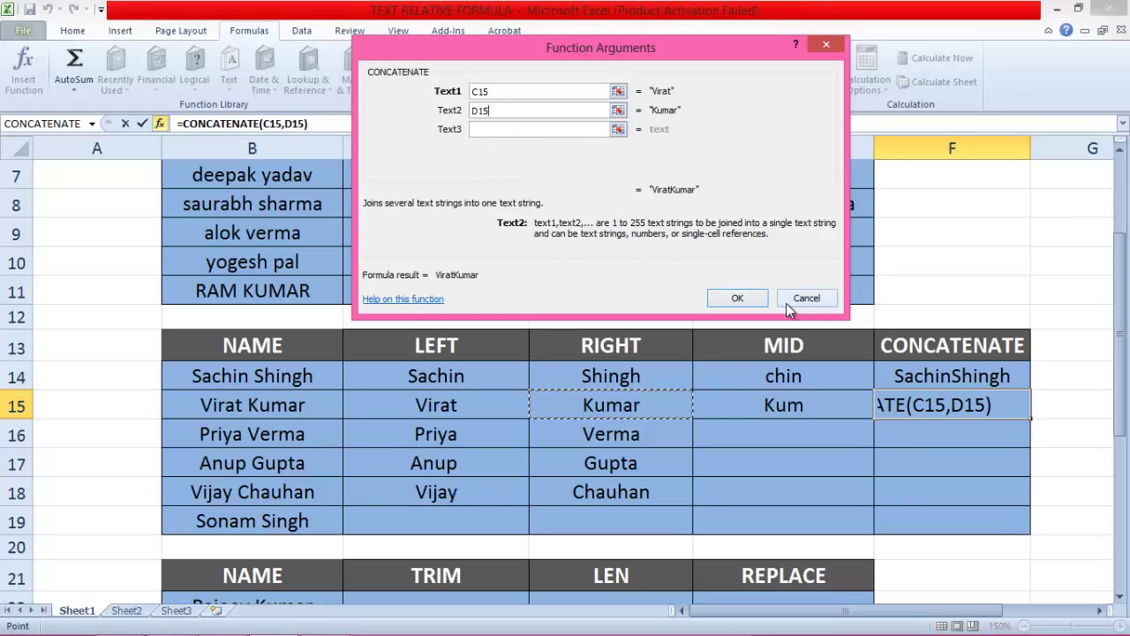
pyautogui.click(738, 298)
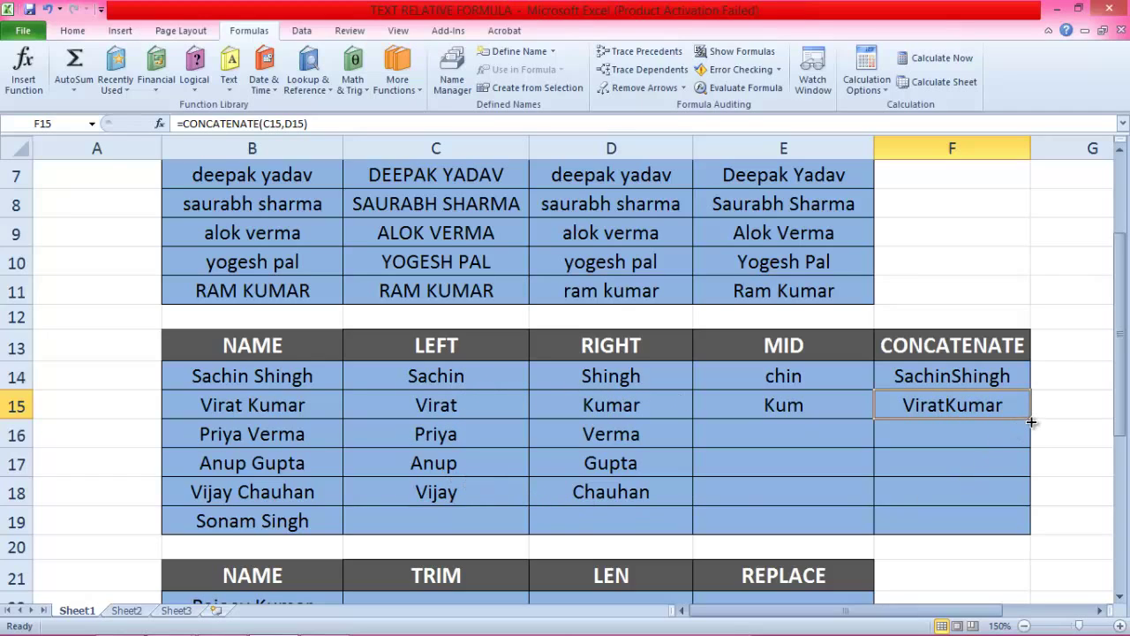
# Step: Fill the F15 CONCATENATE formula down to row 19 and review the joined results
pyautogui.moveTo(1032, 428); pyautogui.dragTo(1032, 530)
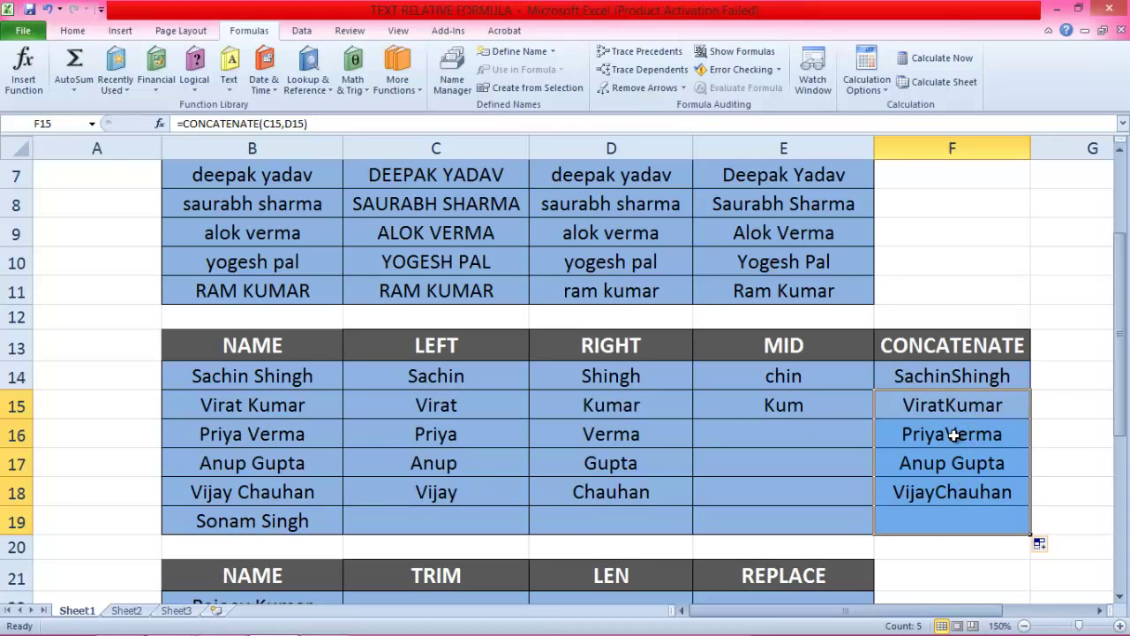
pyautogui.scroll(2, 954, 434)
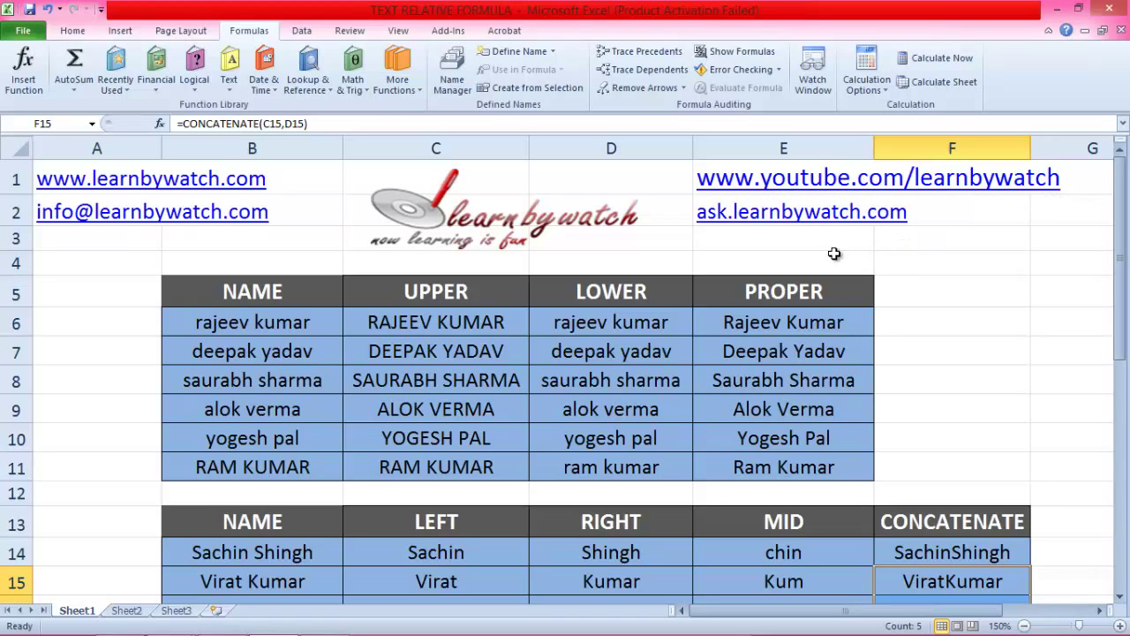
pyautogui.scroll(-2, 729, 288)
pyautogui.scroll(-1, 729, 288)
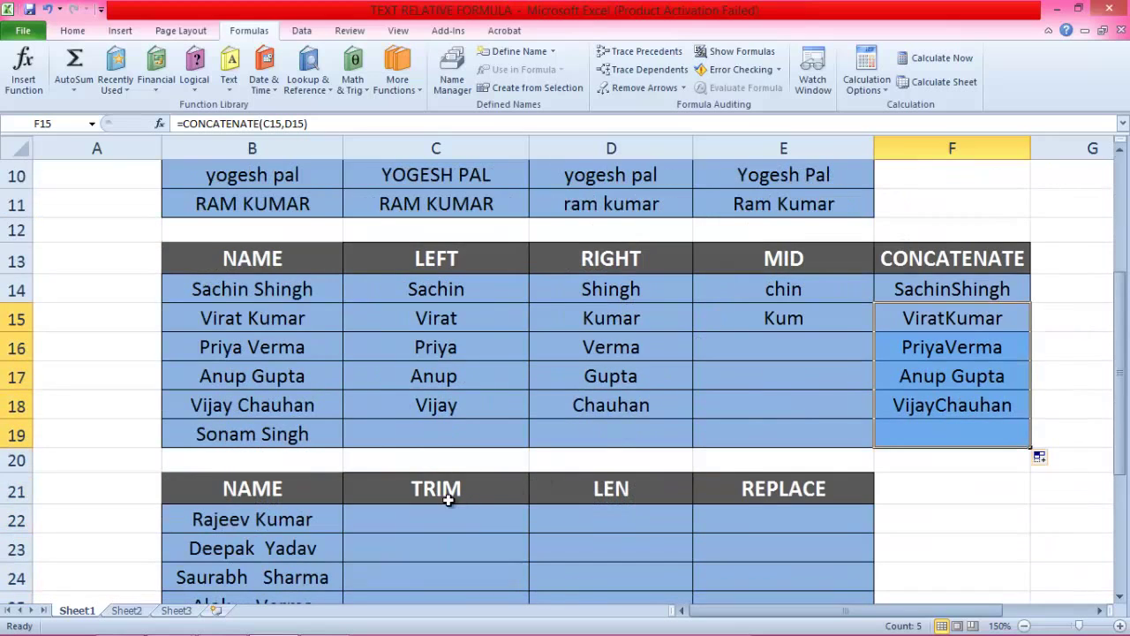